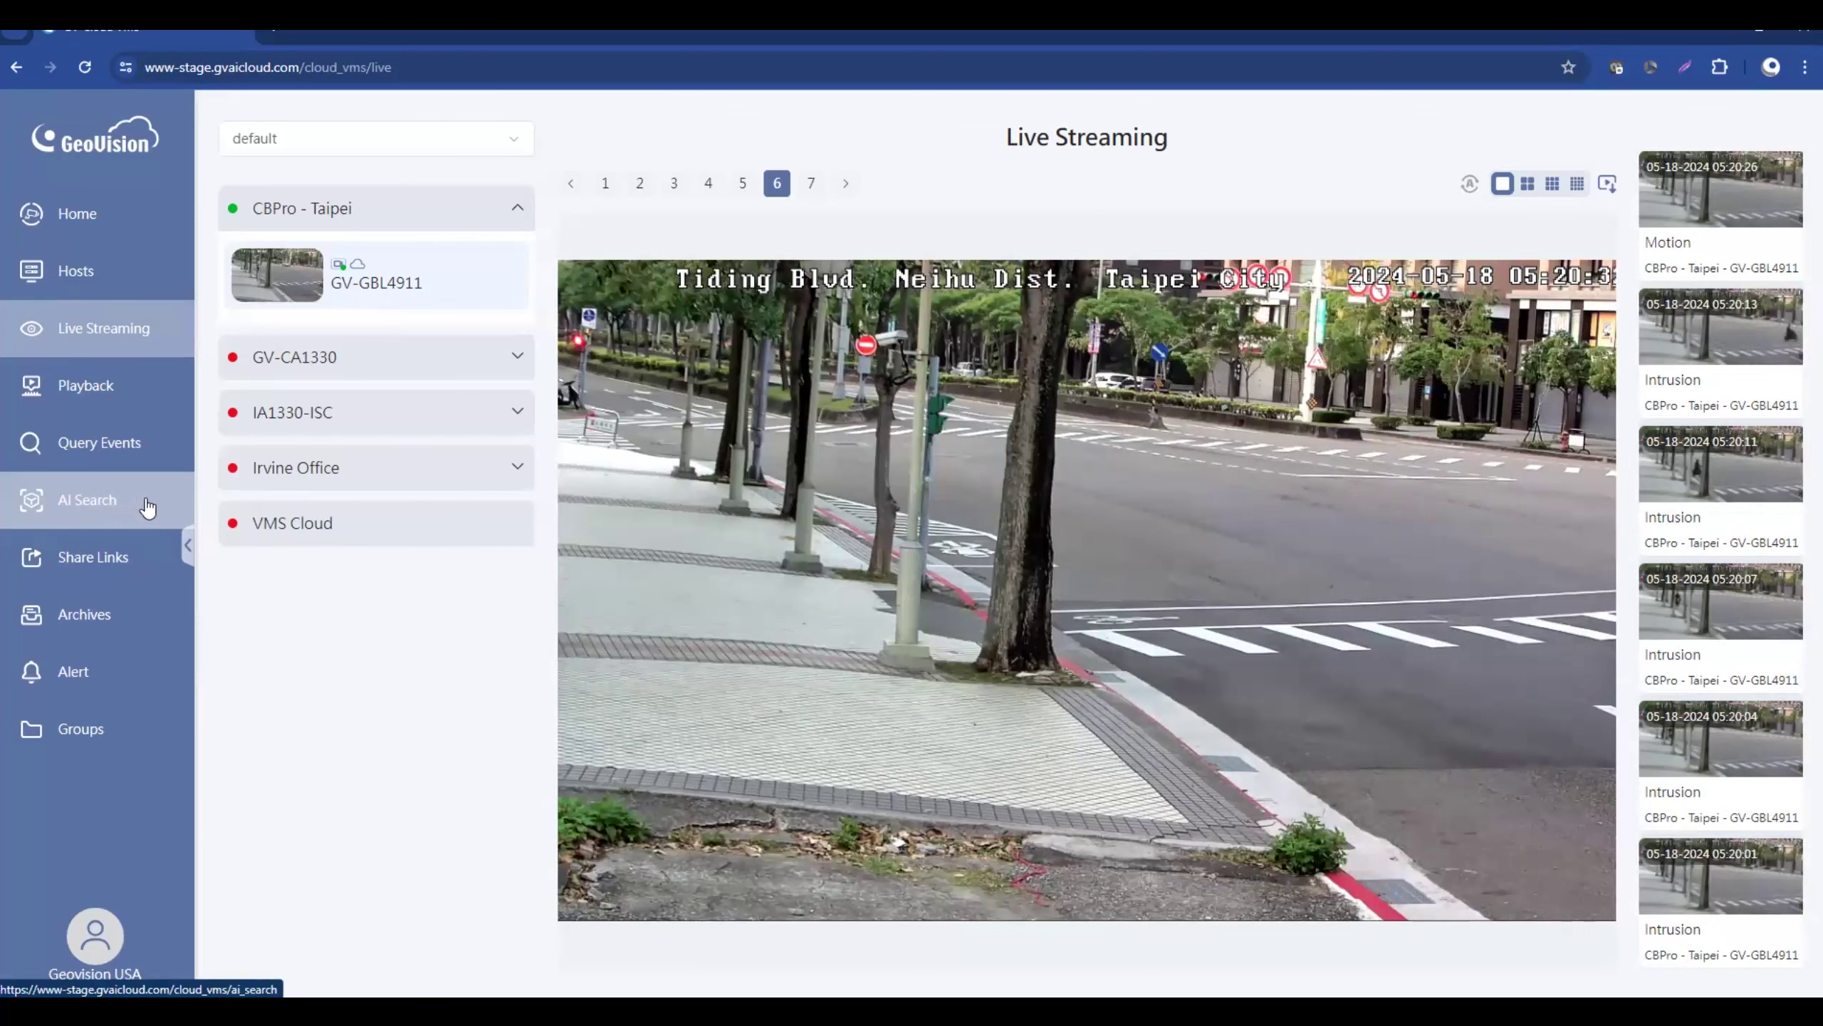
- Open AI Search and review the 05-10 to 05-17-2024 search date range
left_click(148, 507)
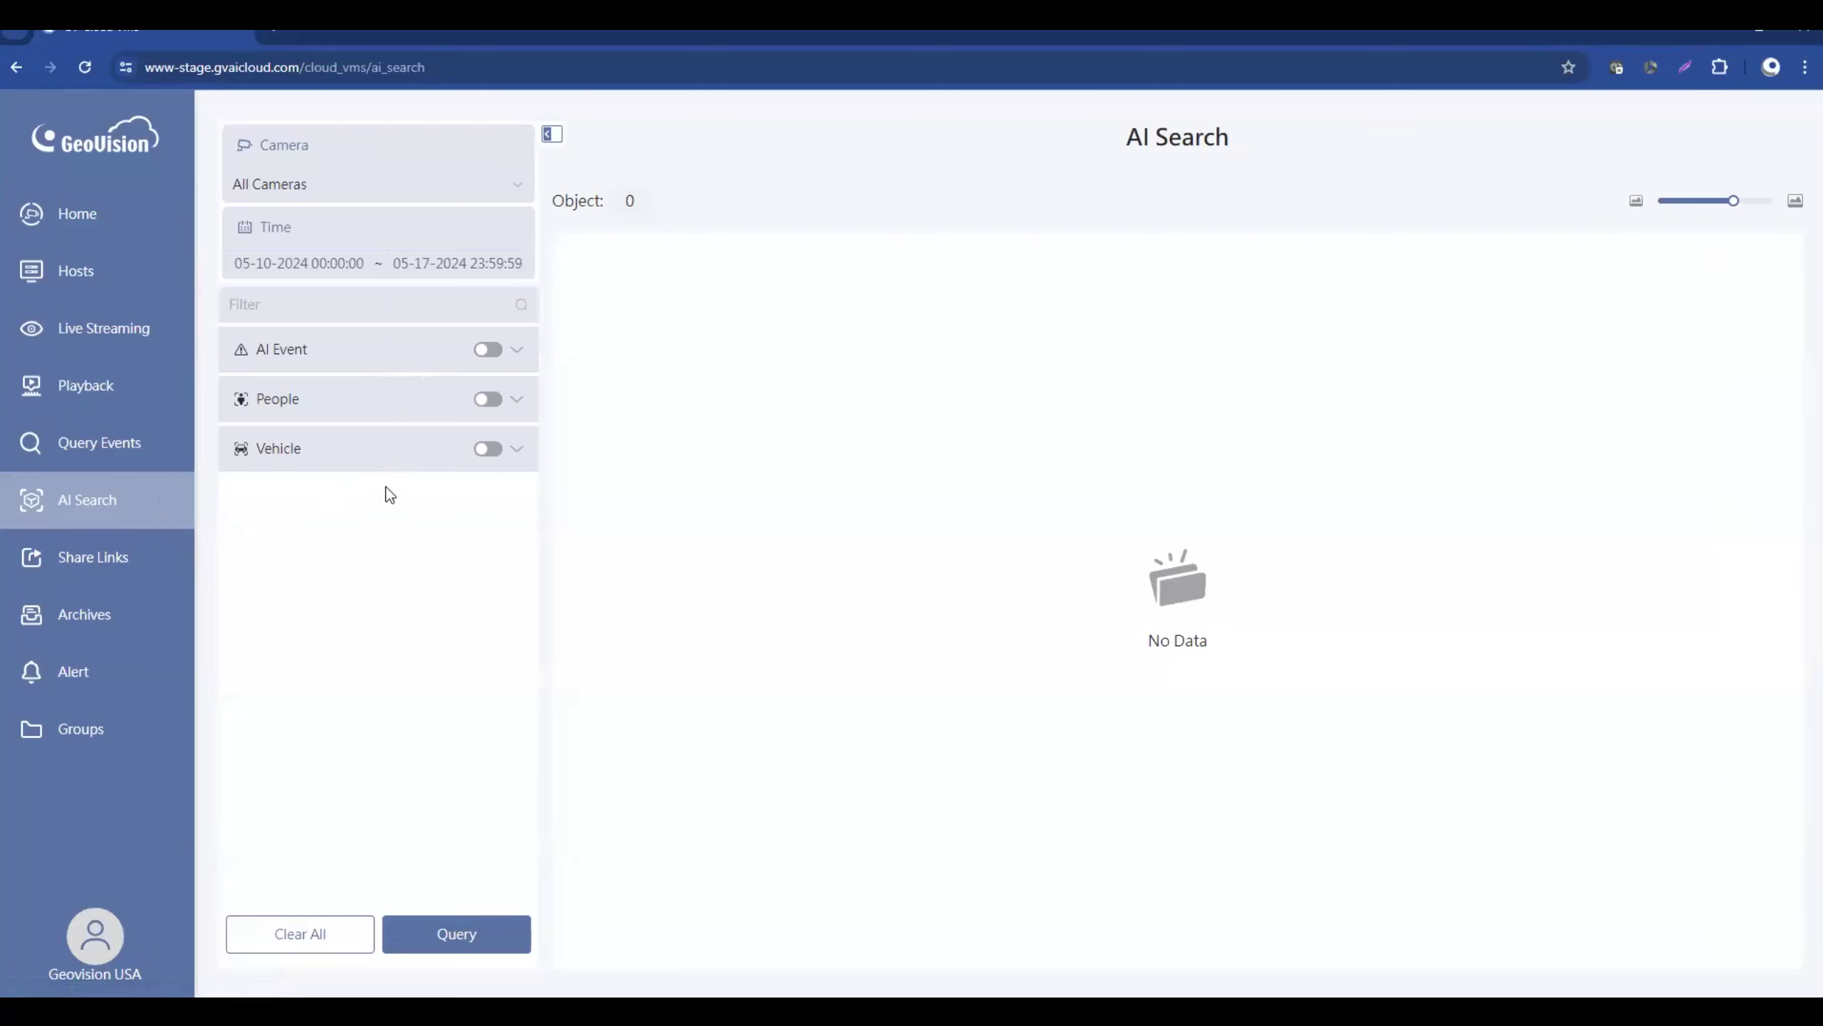
left_click(314, 259)
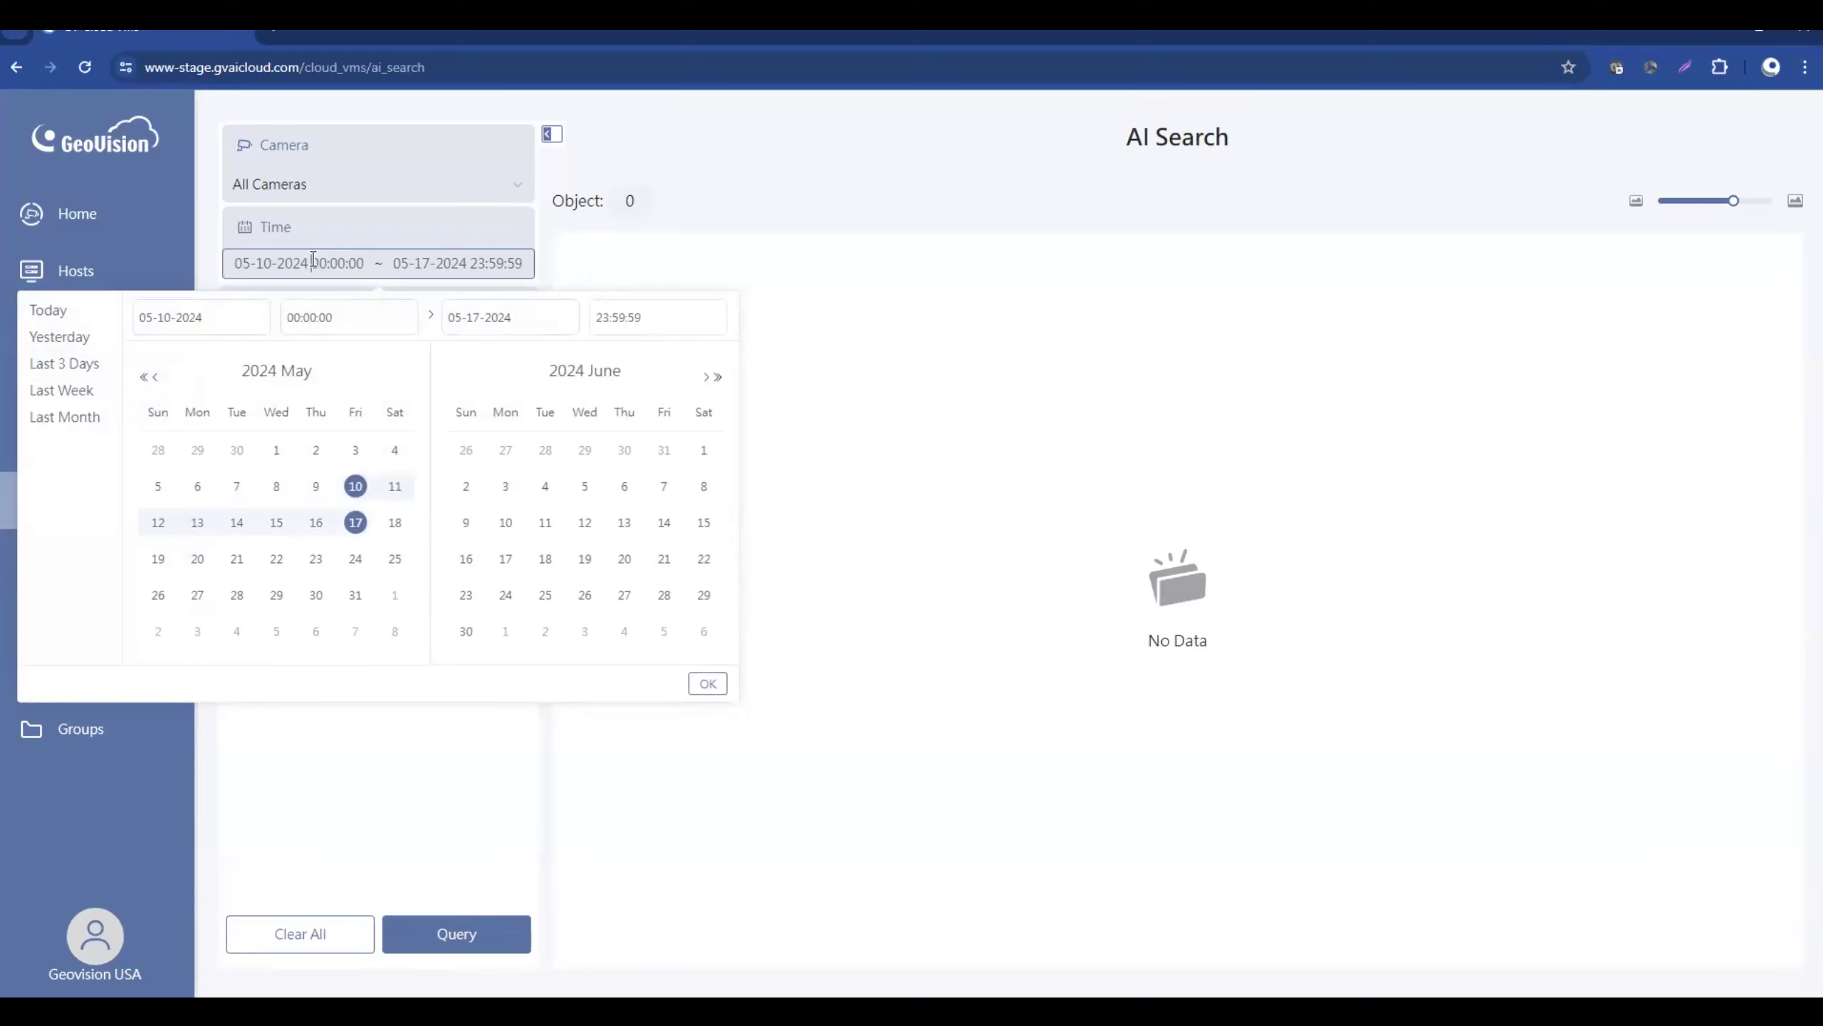
left_click(206, 252)
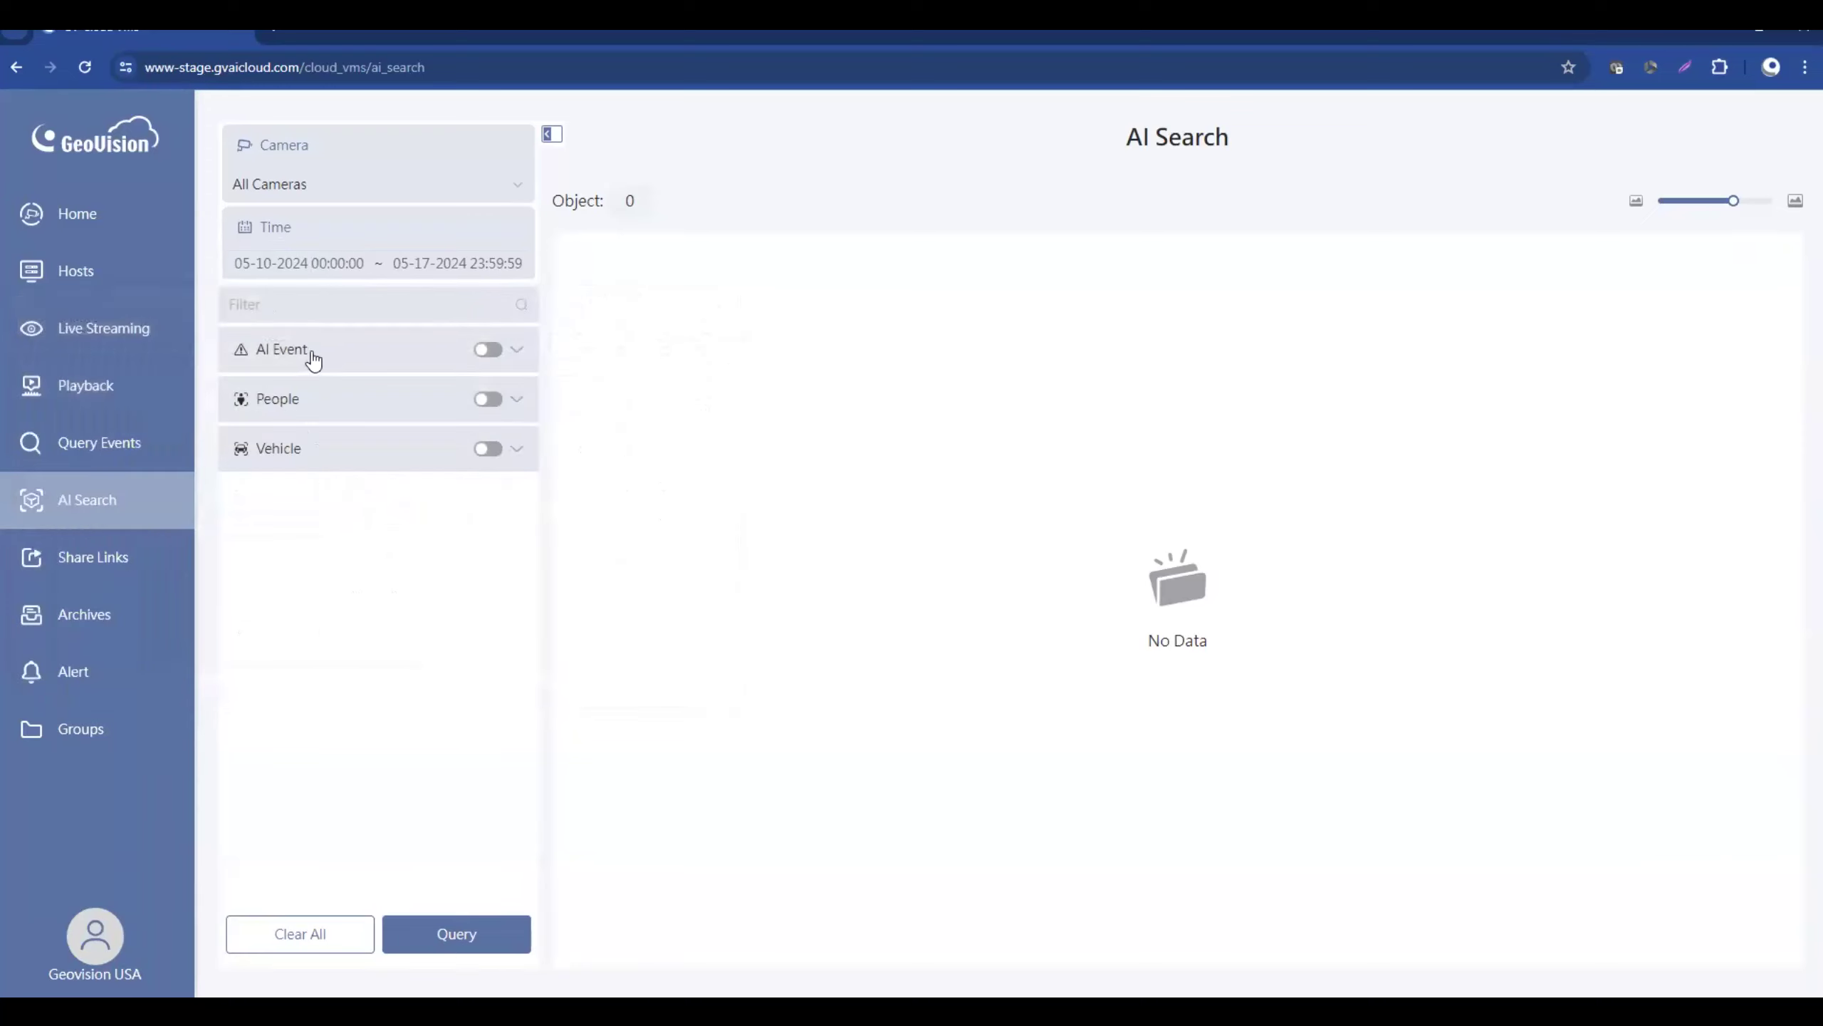
- Confirm all cameras are selected and show the AI Event filter options
left_click(348, 181)
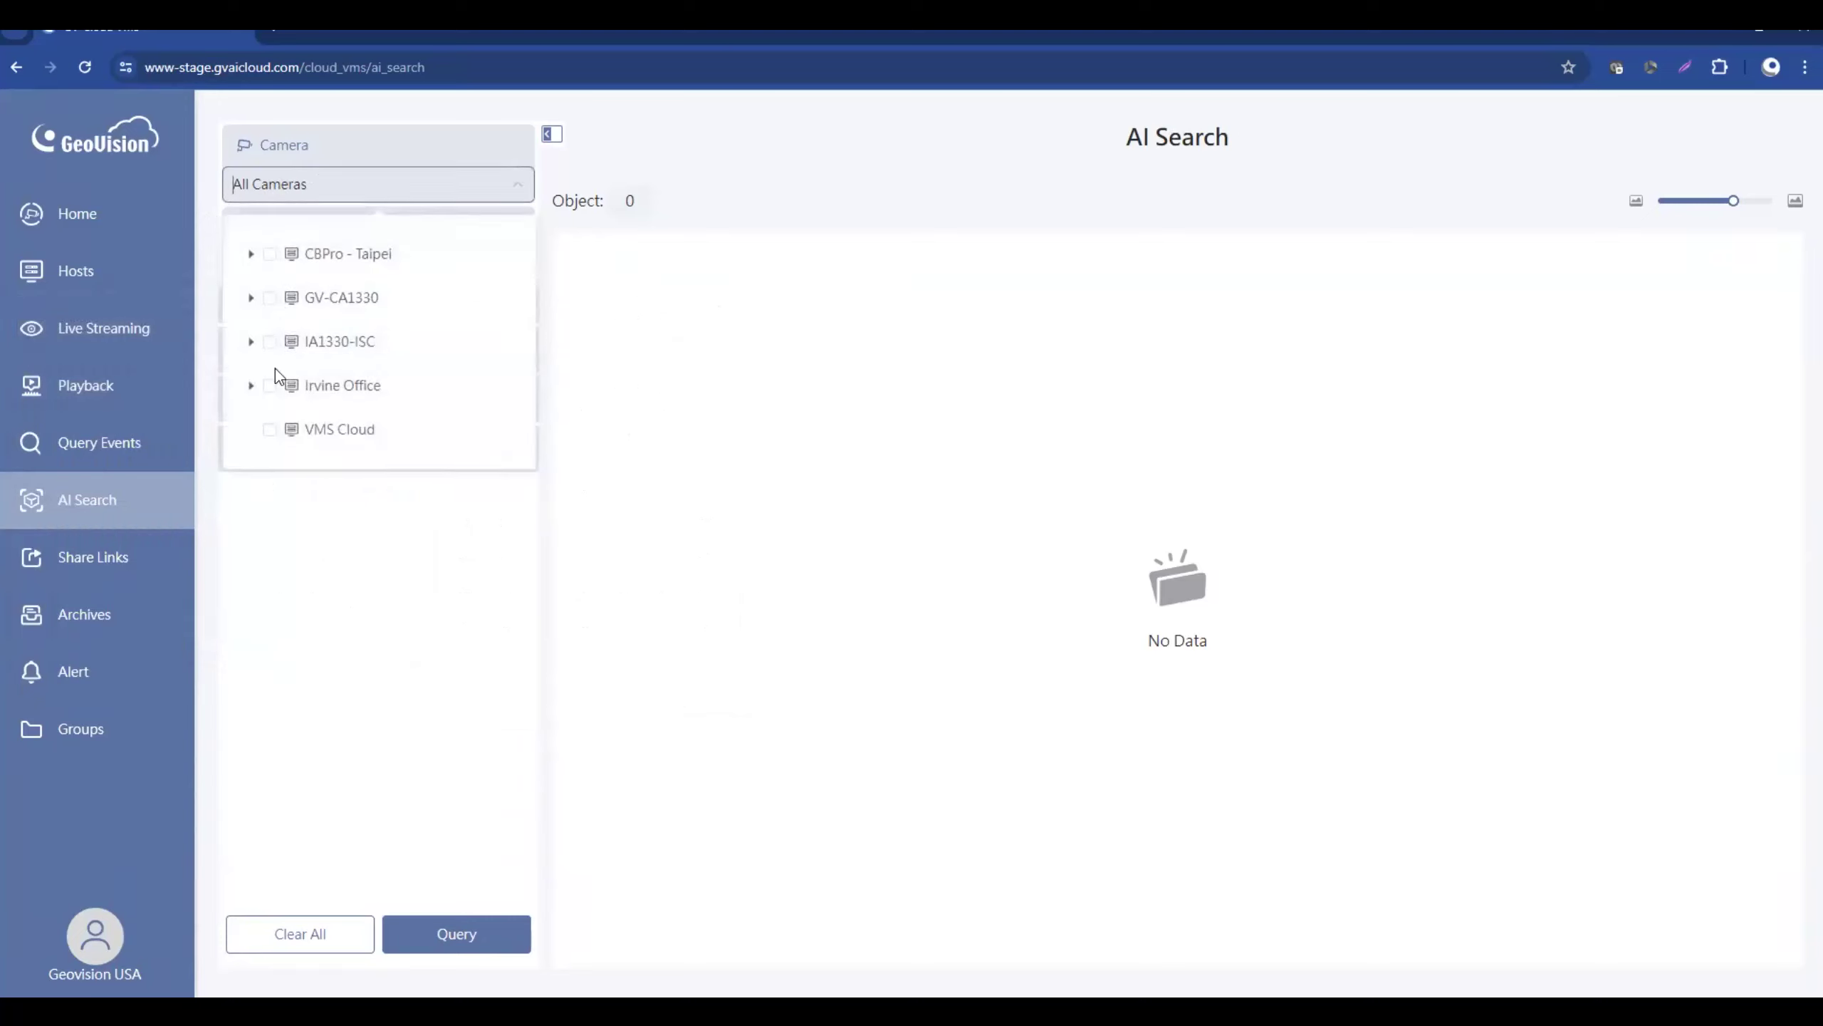
left_click(210, 226)
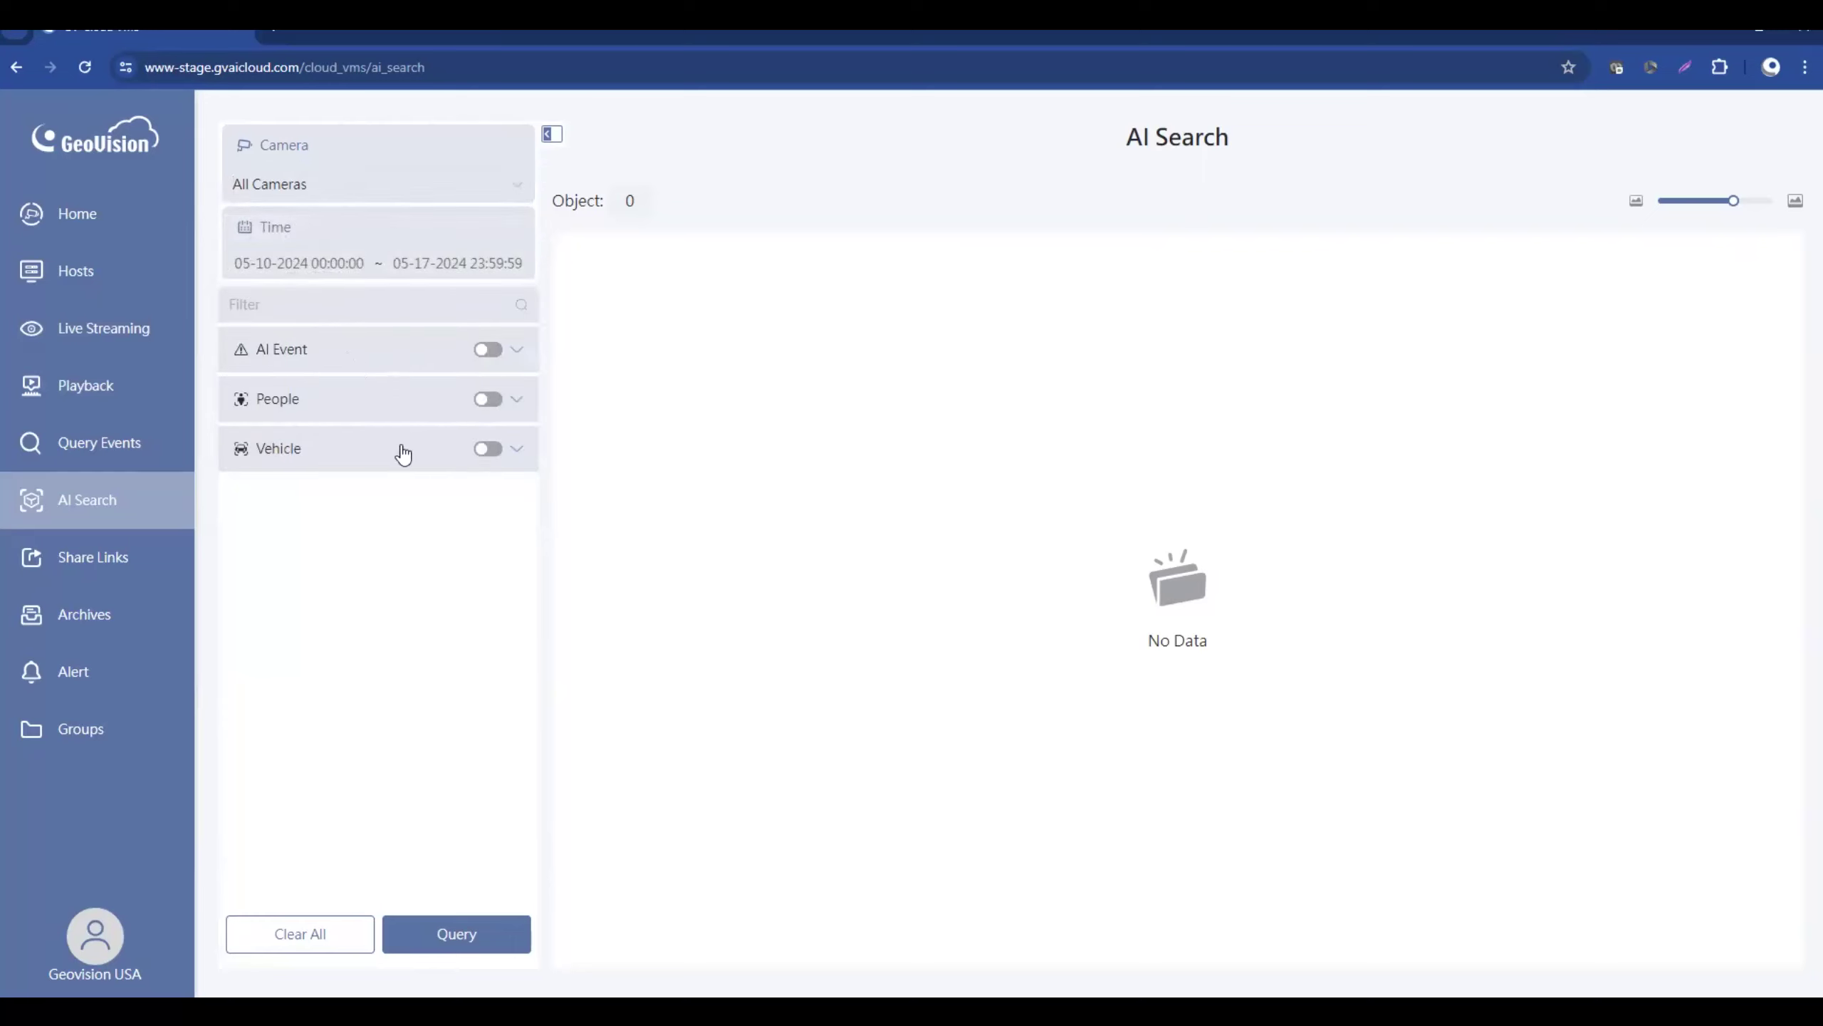
left_click(517, 352)
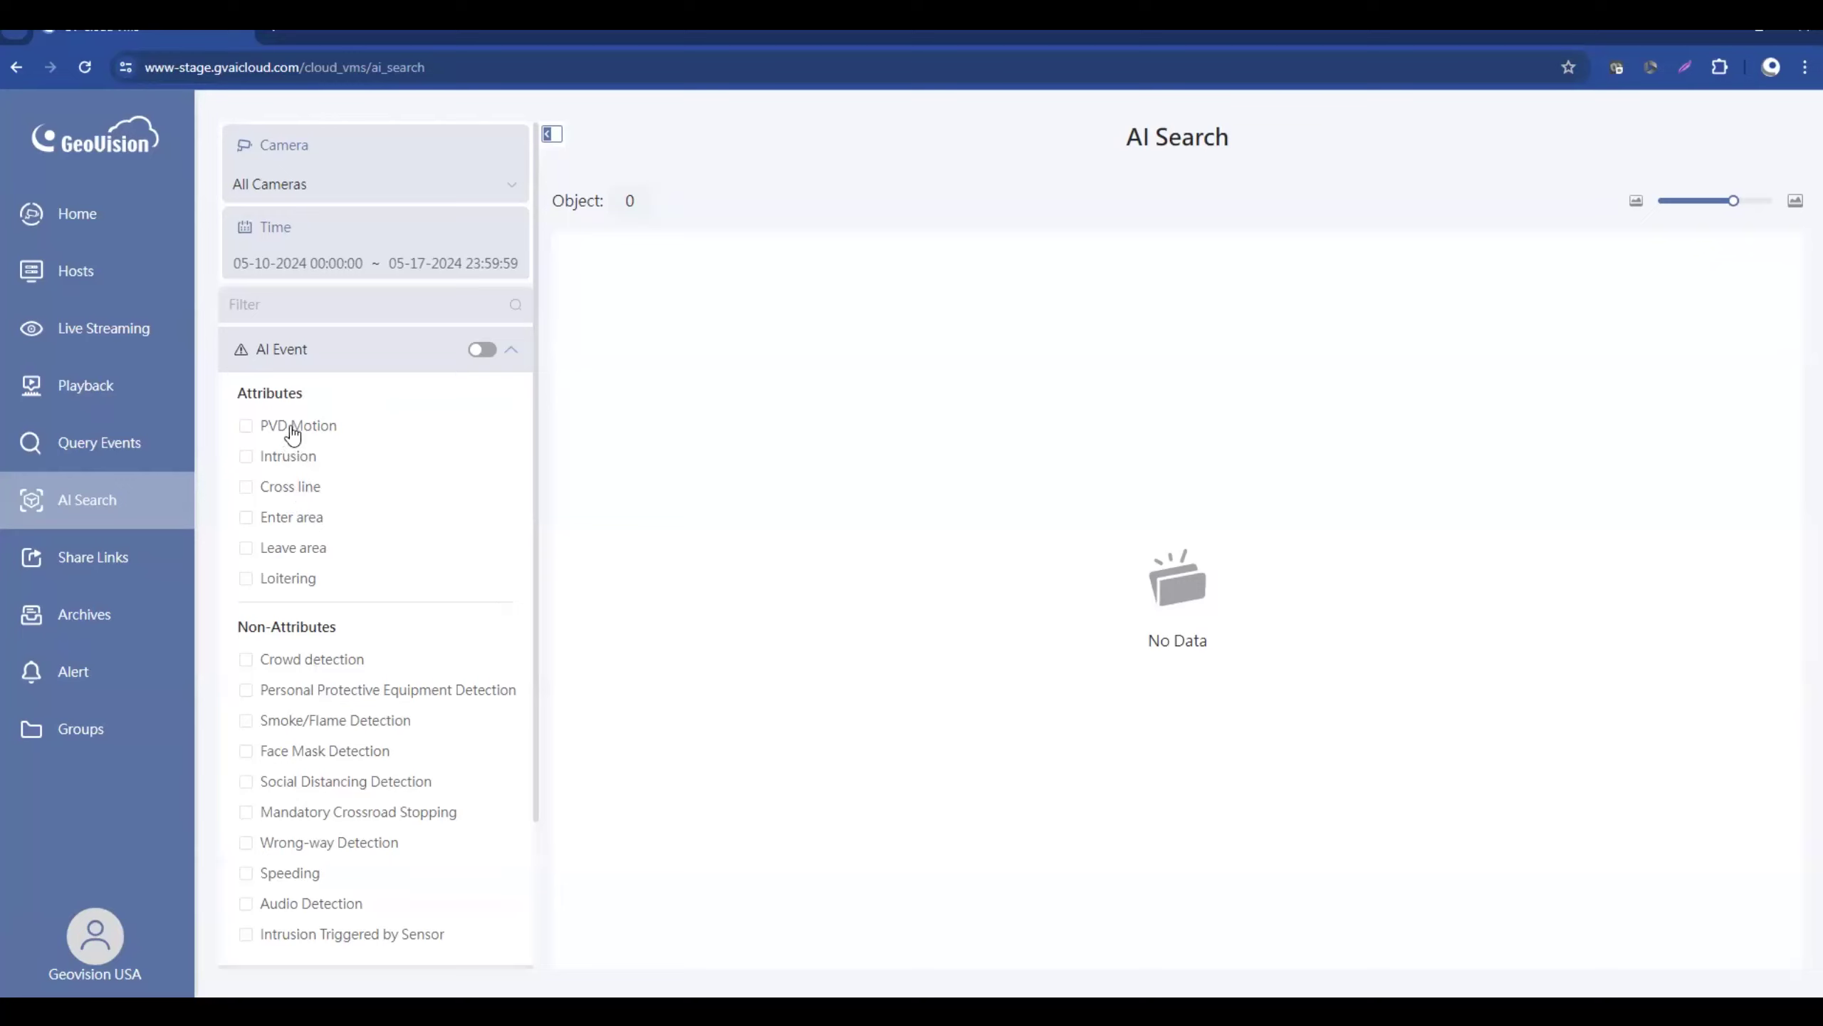
- Set the People filter's age group to Elder after trying Child and Adult
left_click(327, 359)
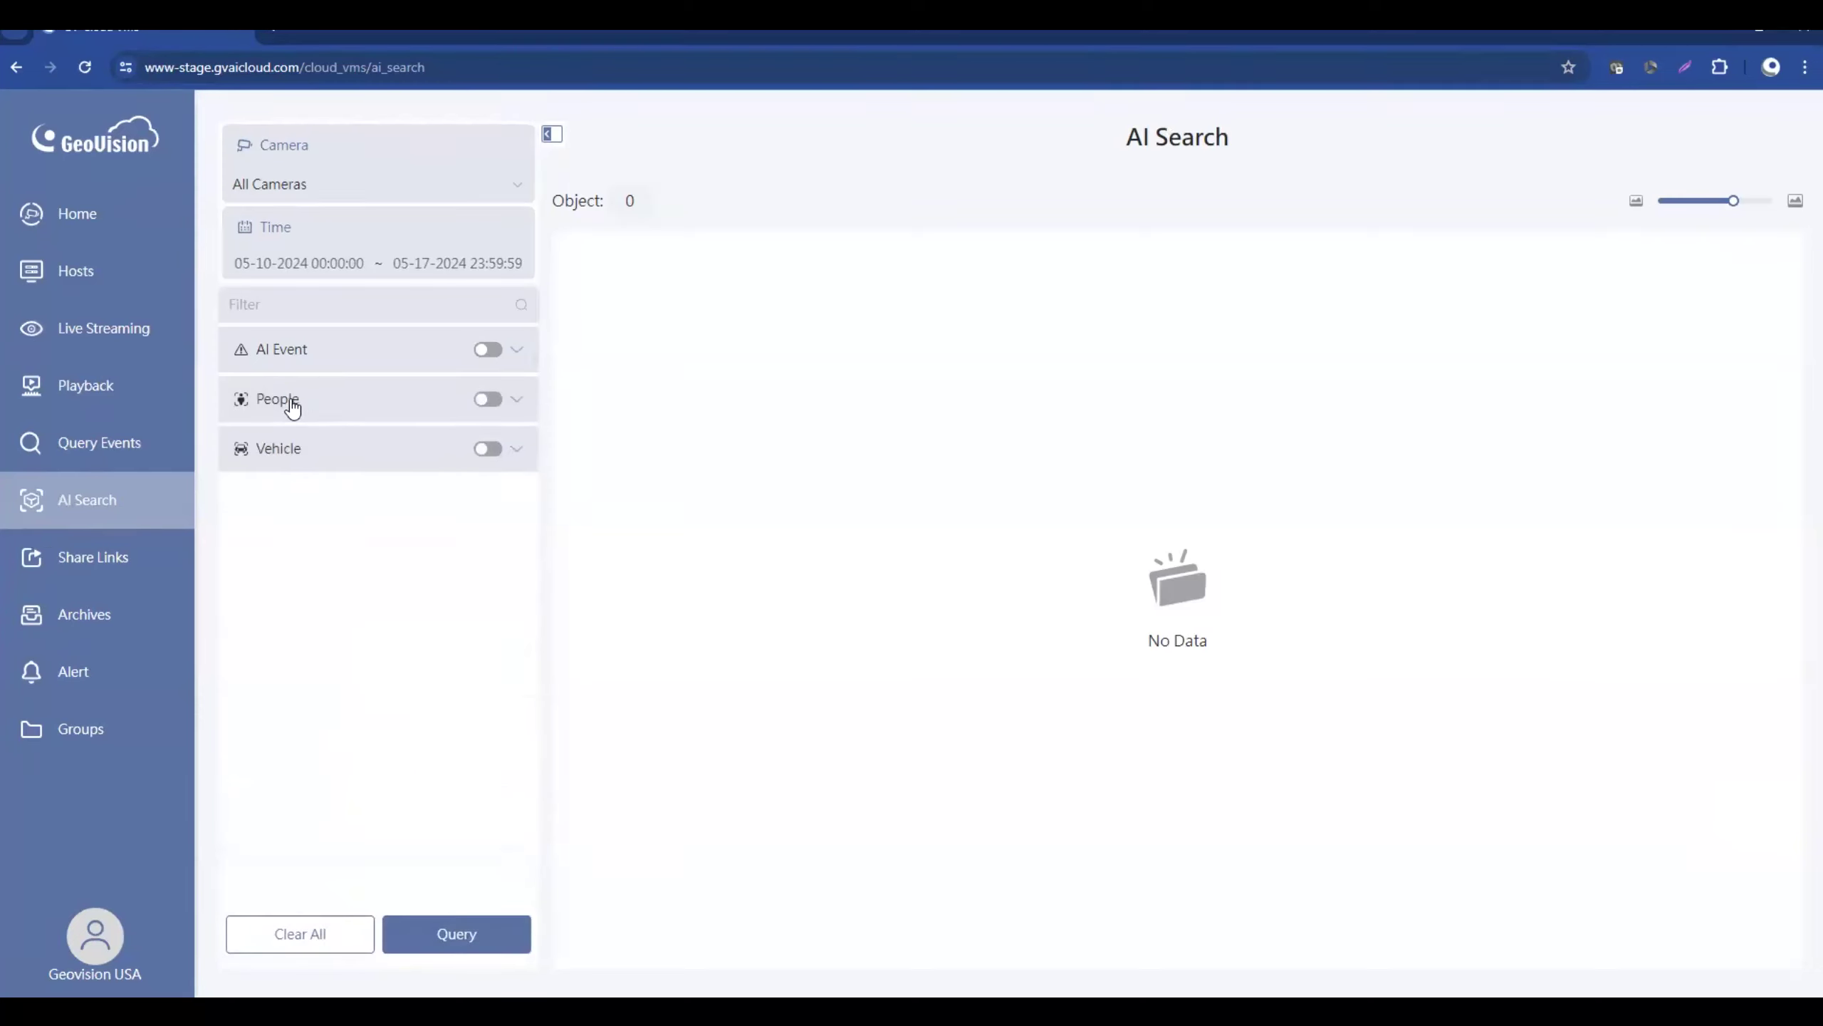
left_click(367, 407)
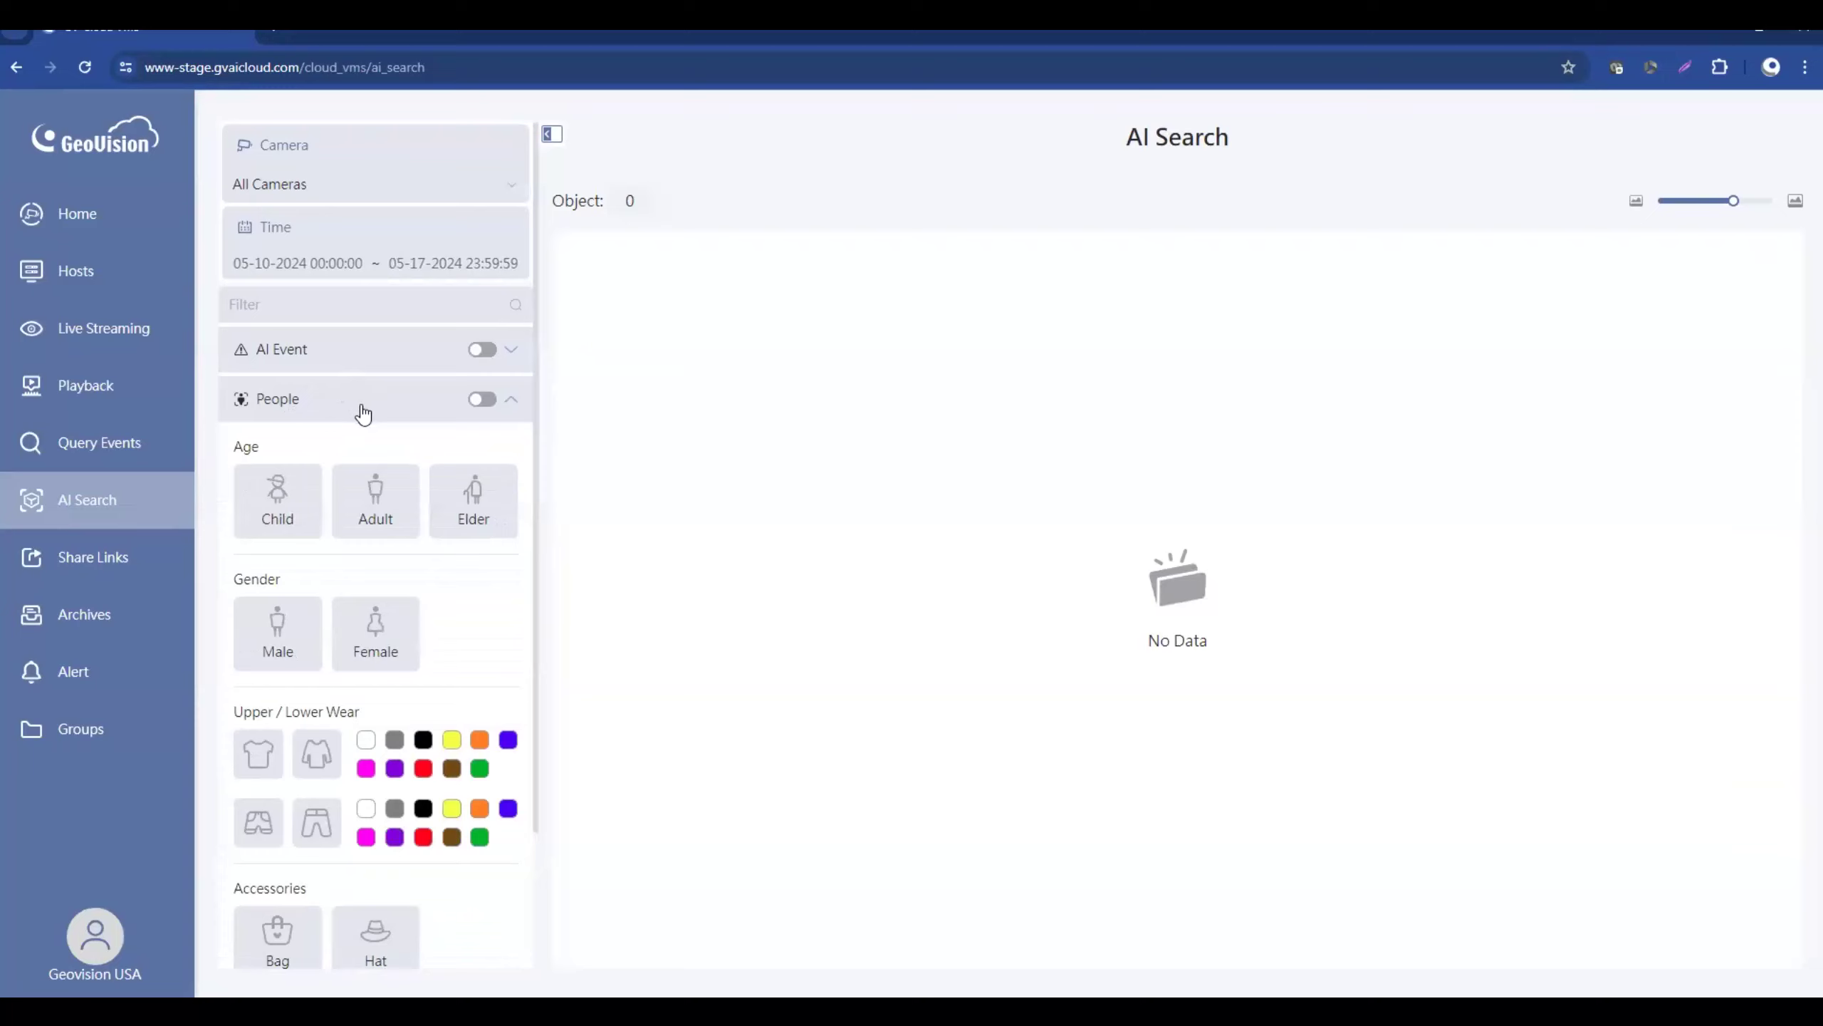
left_click(297, 508)
left_click(391, 496)
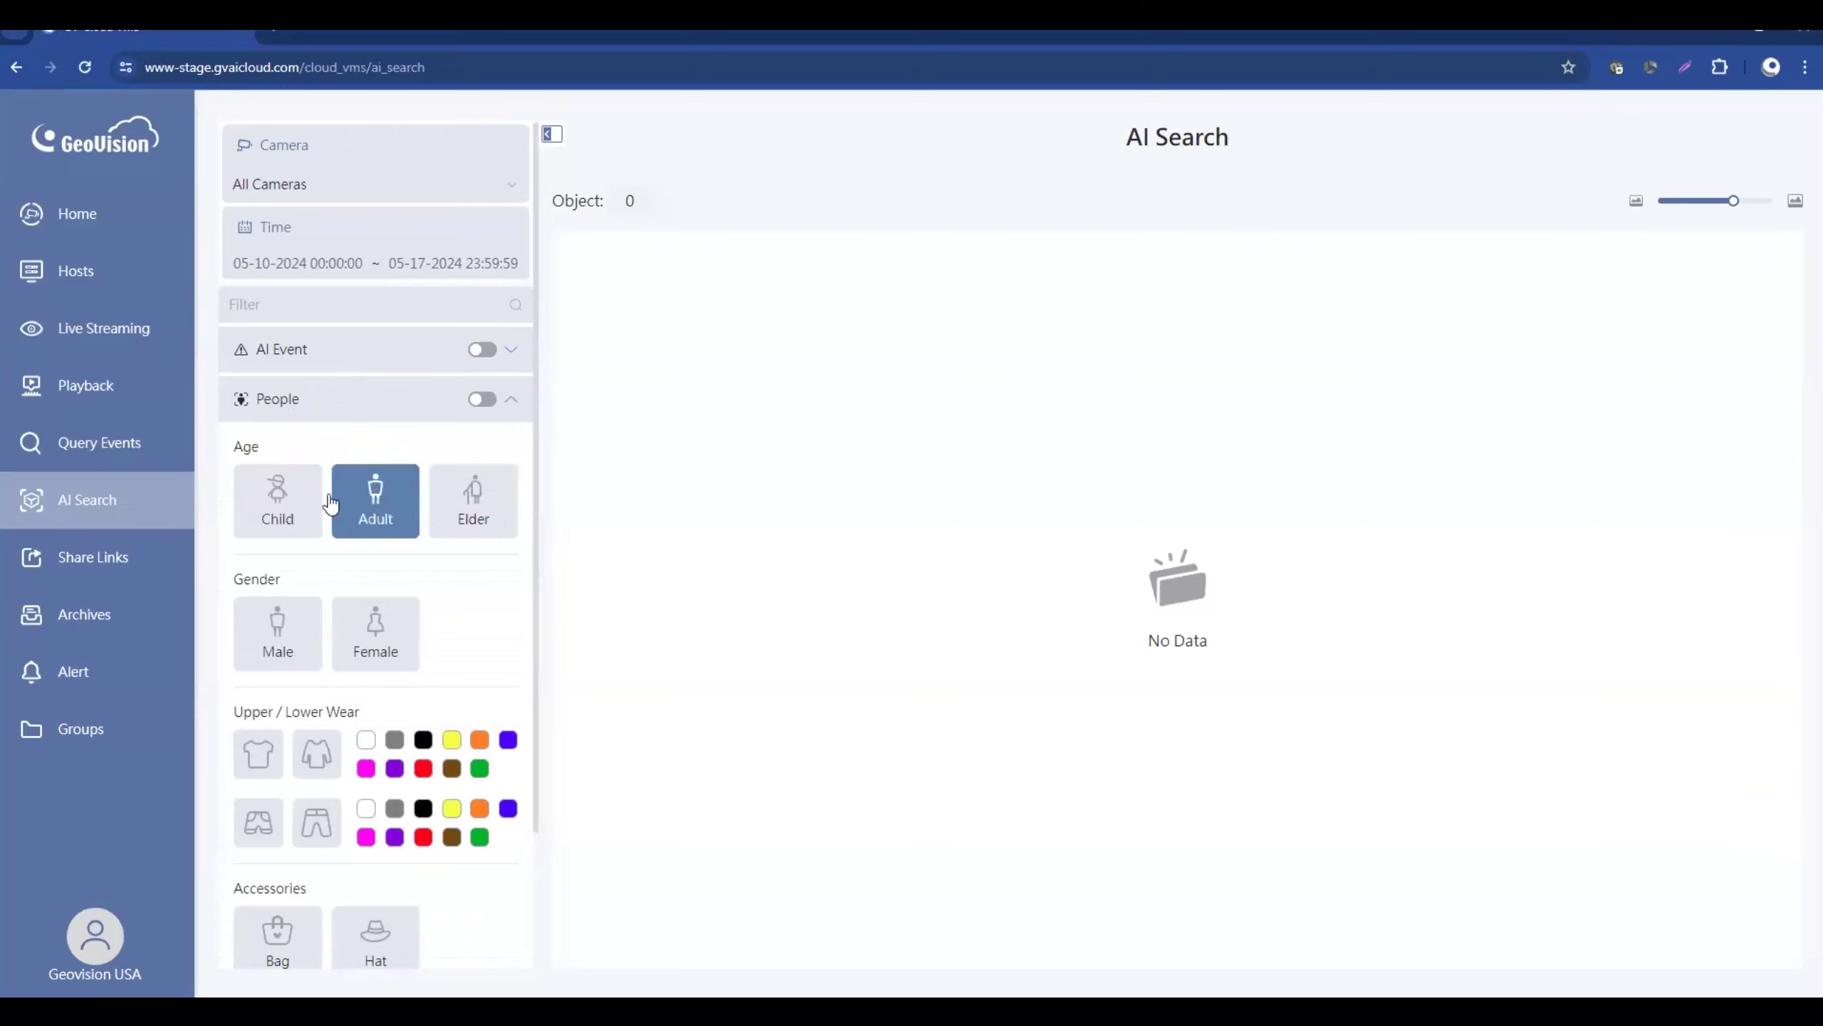
left_click(294, 503)
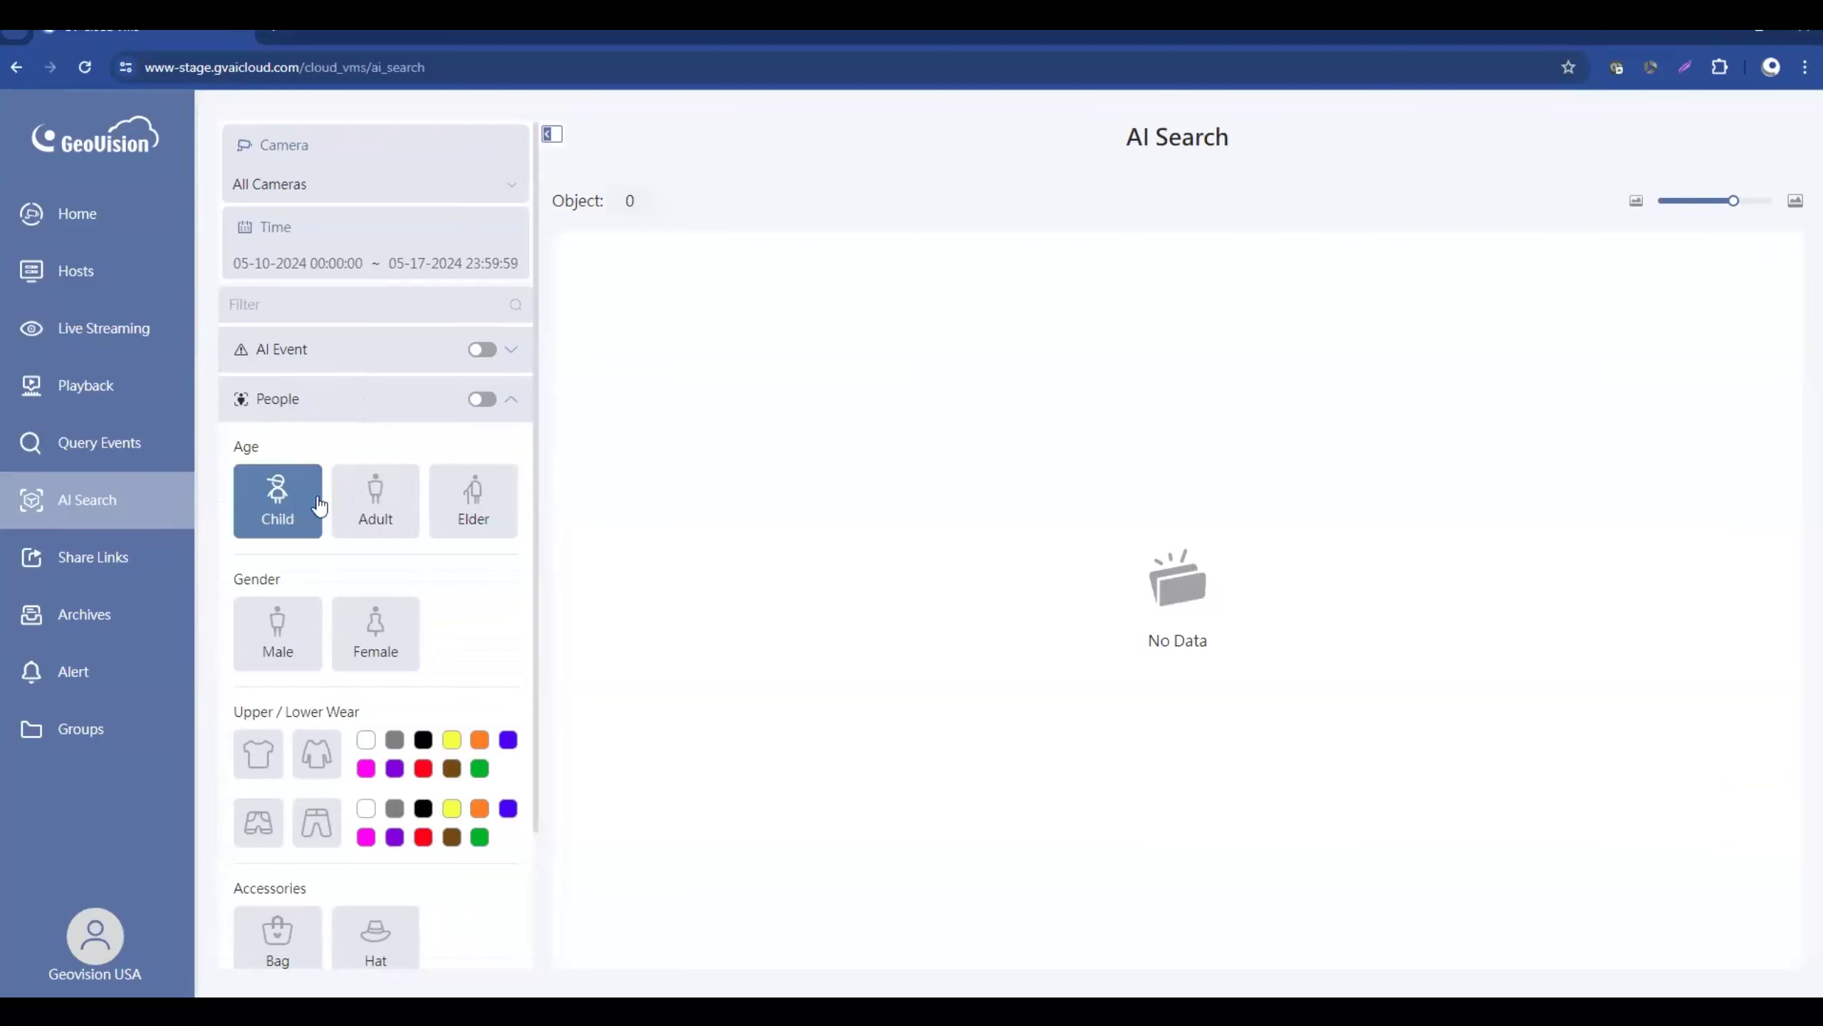
left_click(373, 503)
left_click(475, 504)
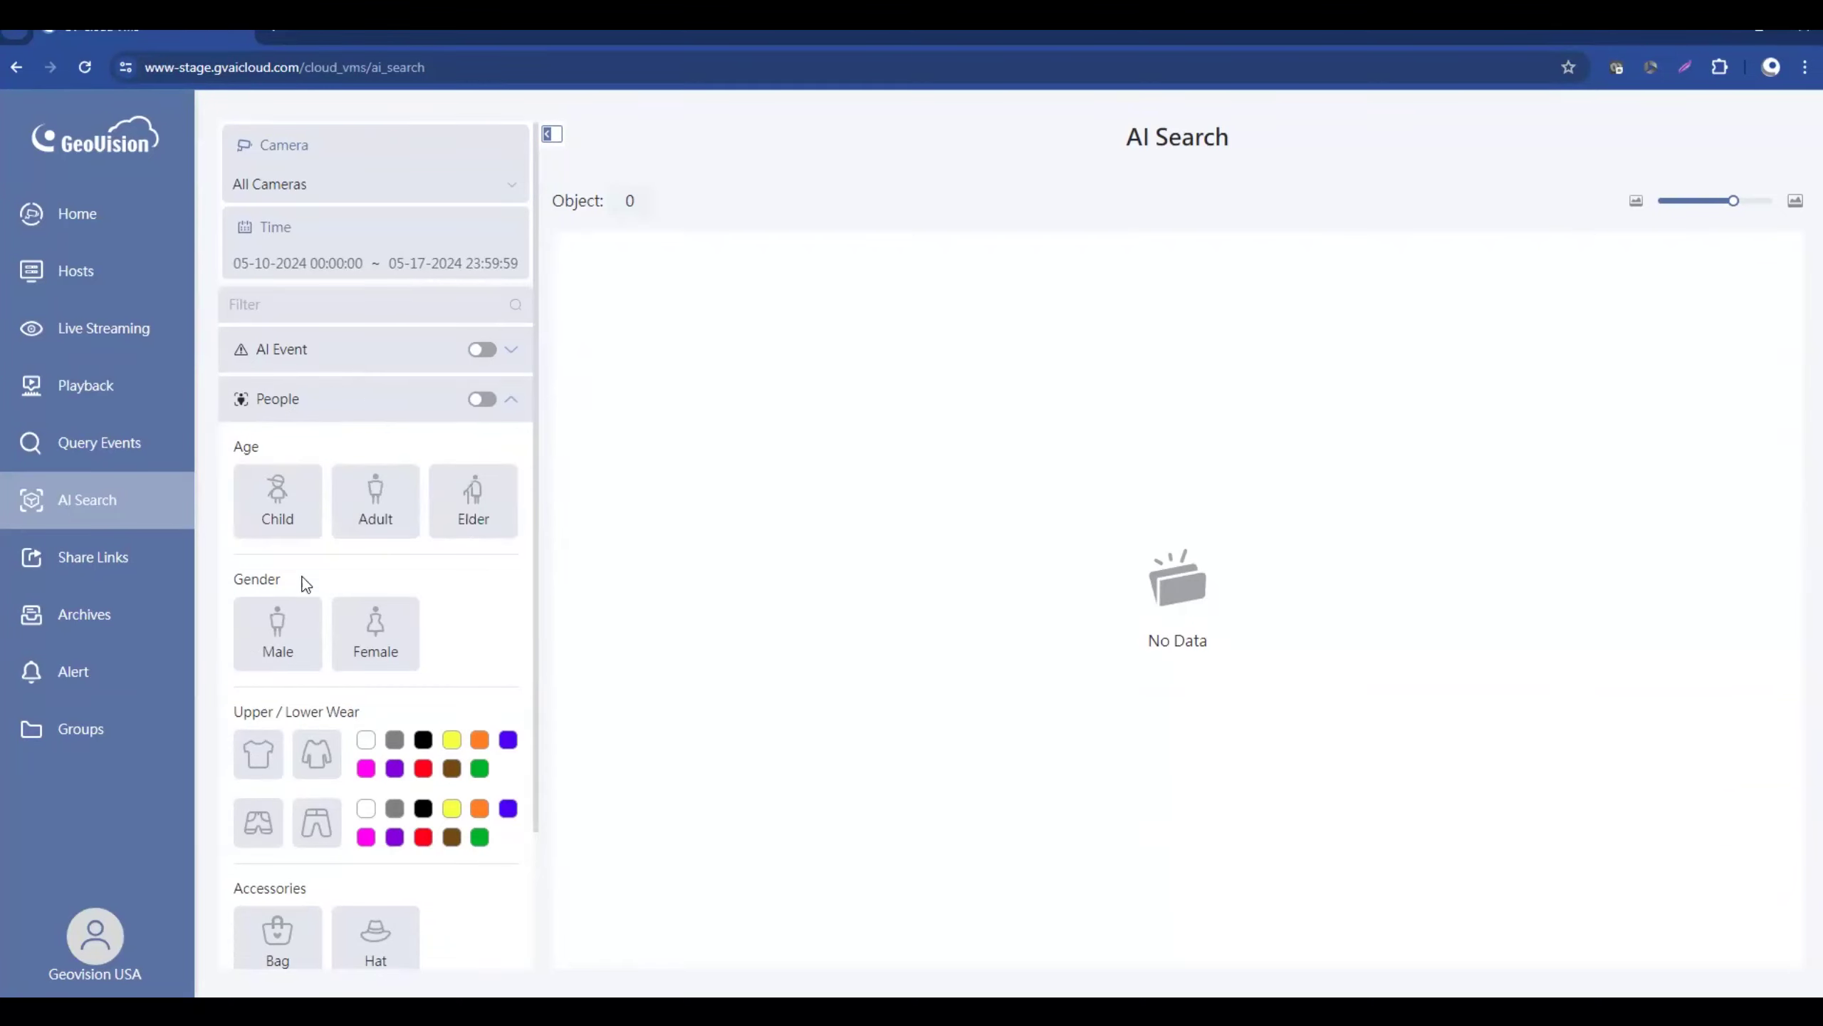
left_click(490, 522)
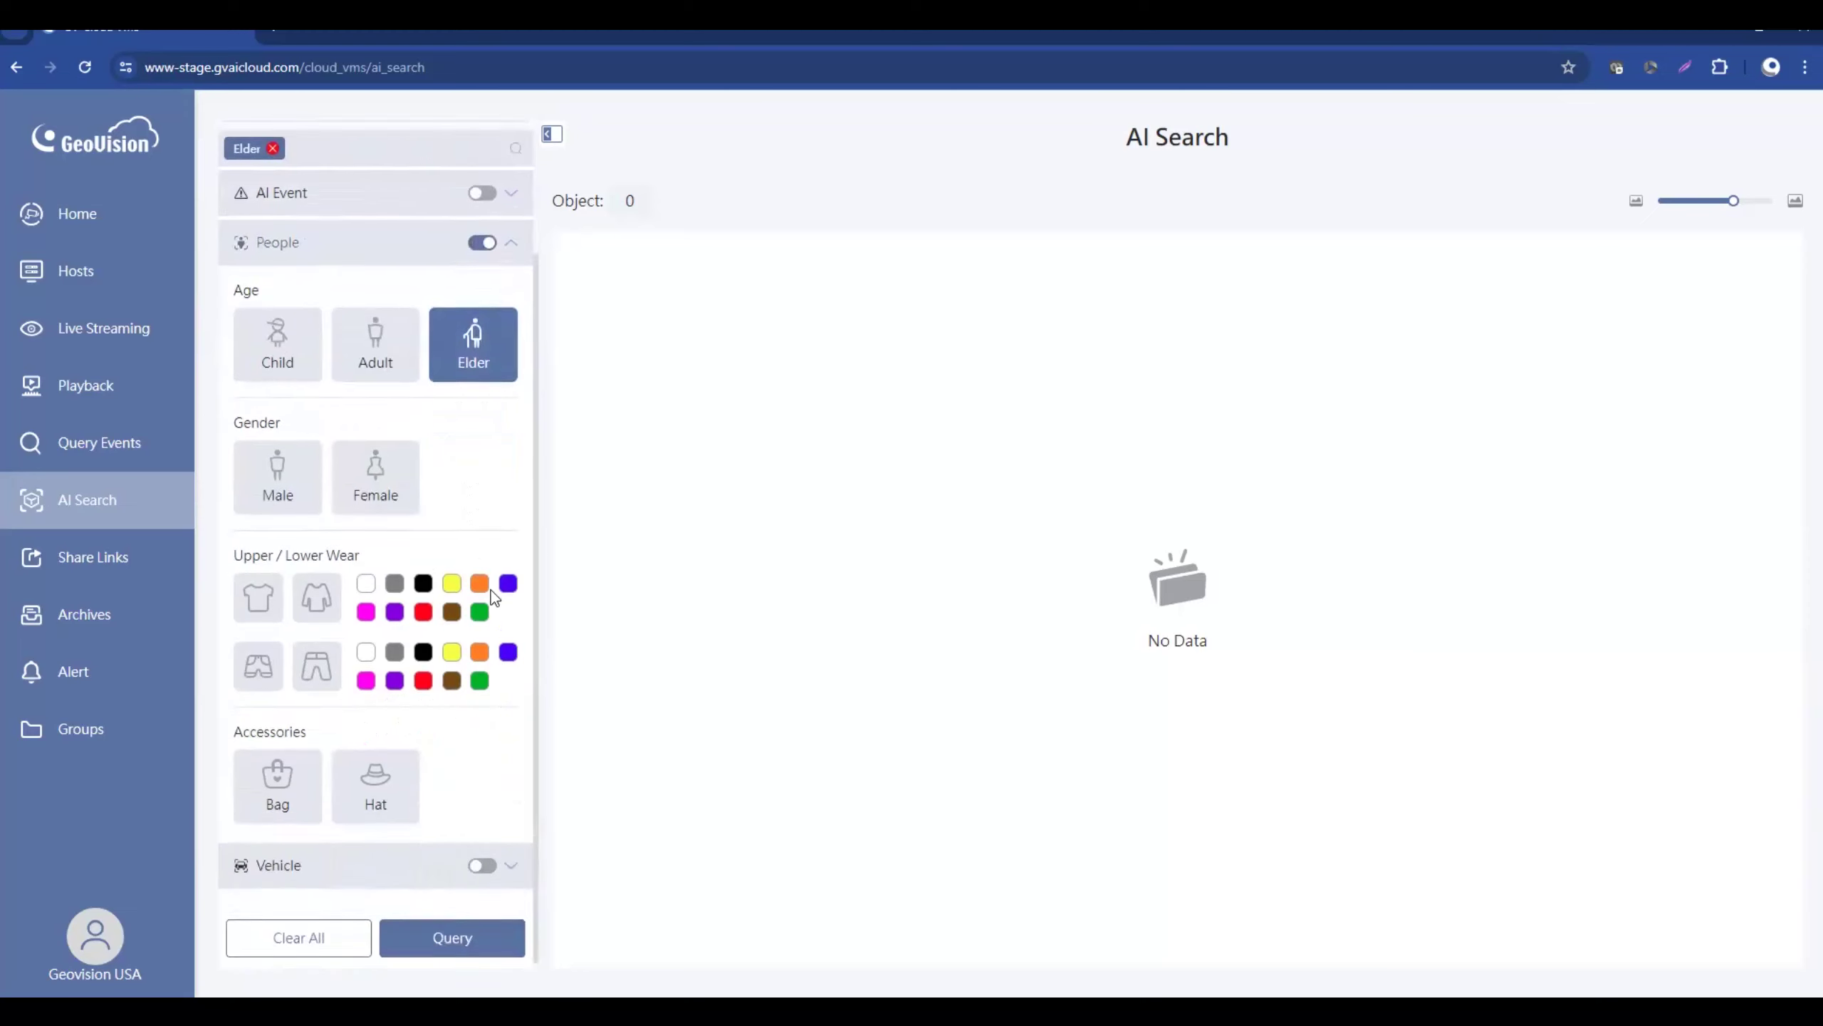
- Run the Elder search, browse the 99+ results, and play the 07:43:44 sighting
left_click(477, 949)
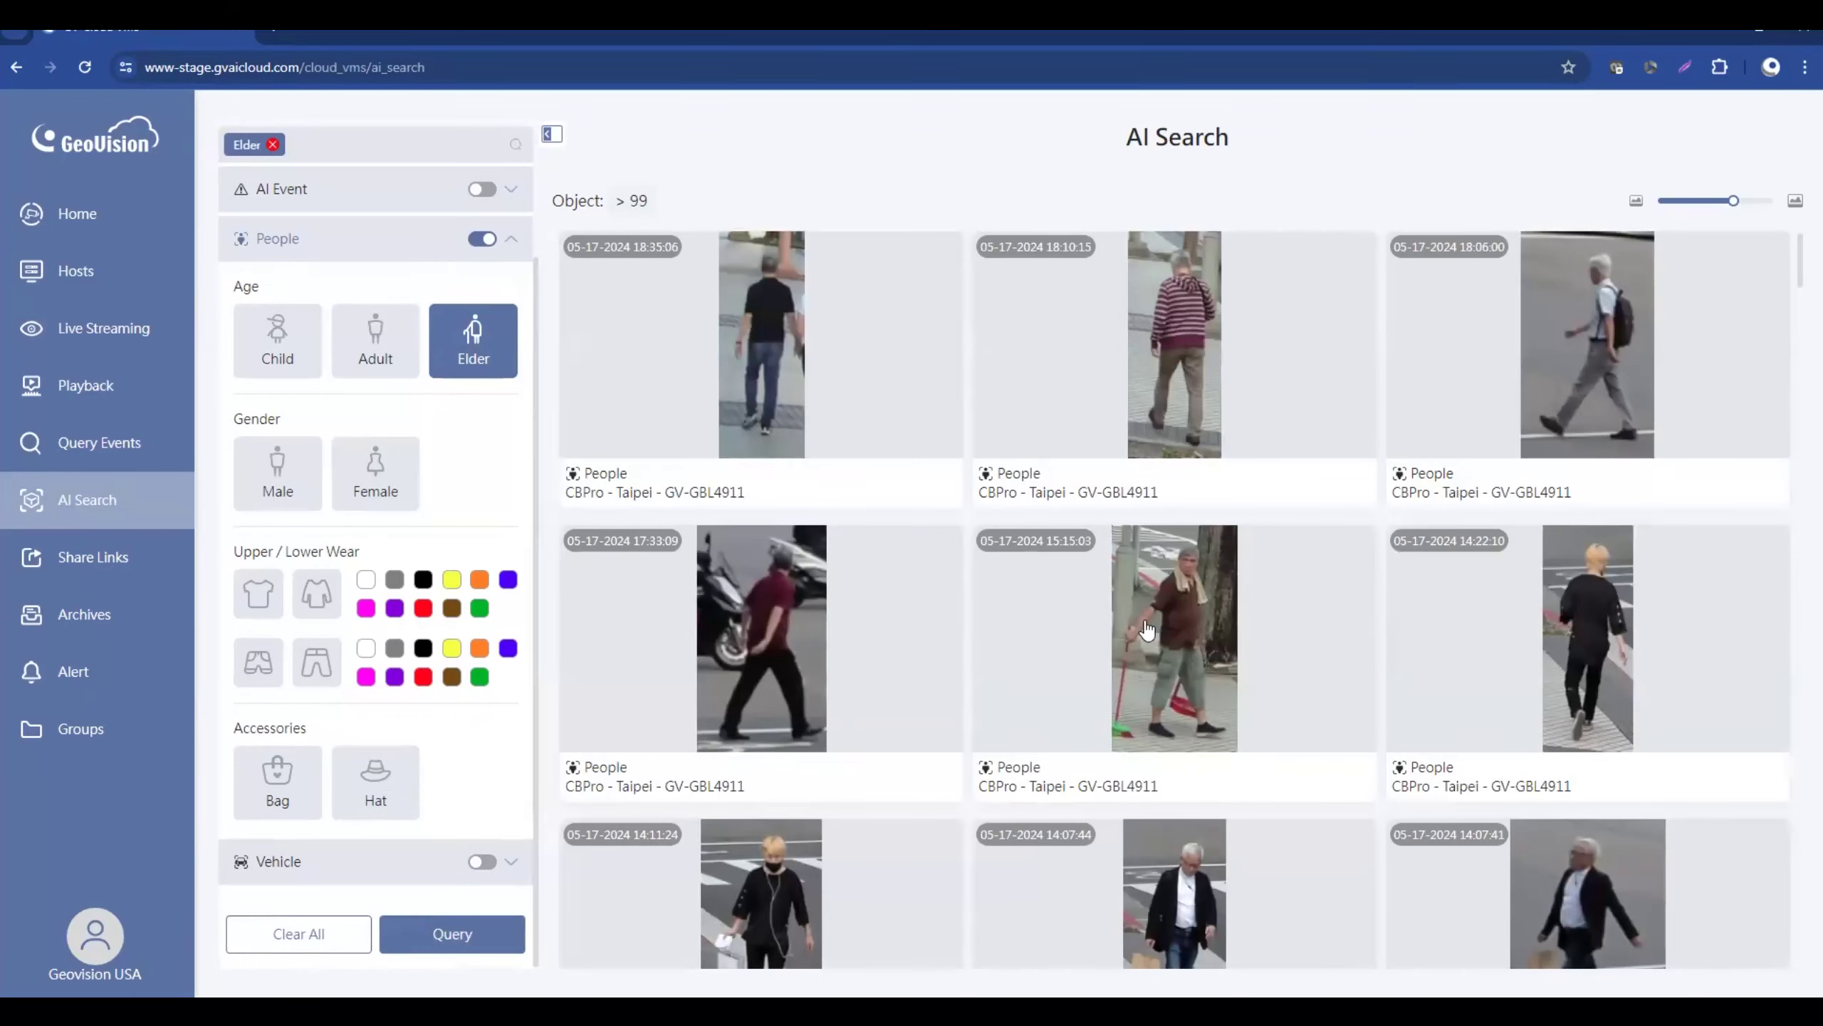
scroll(1146, 629, "down", 15)
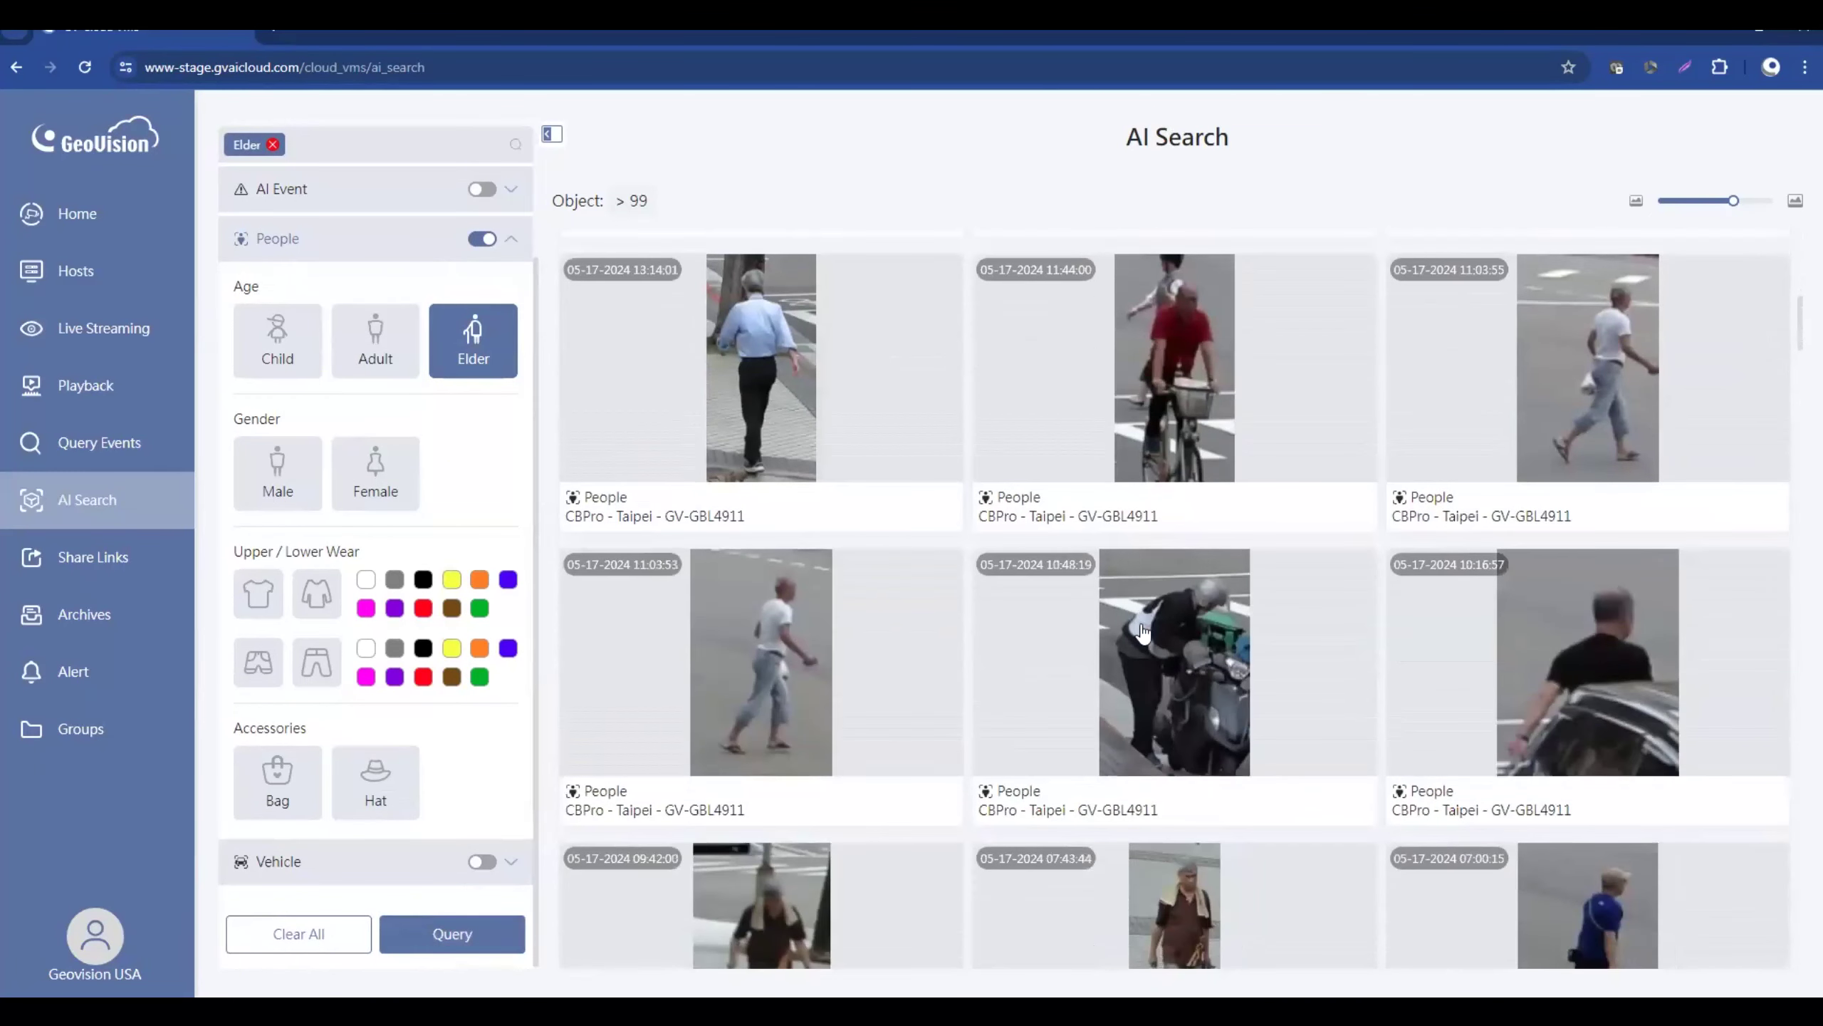
scroll(1143, 632, "down", 3)
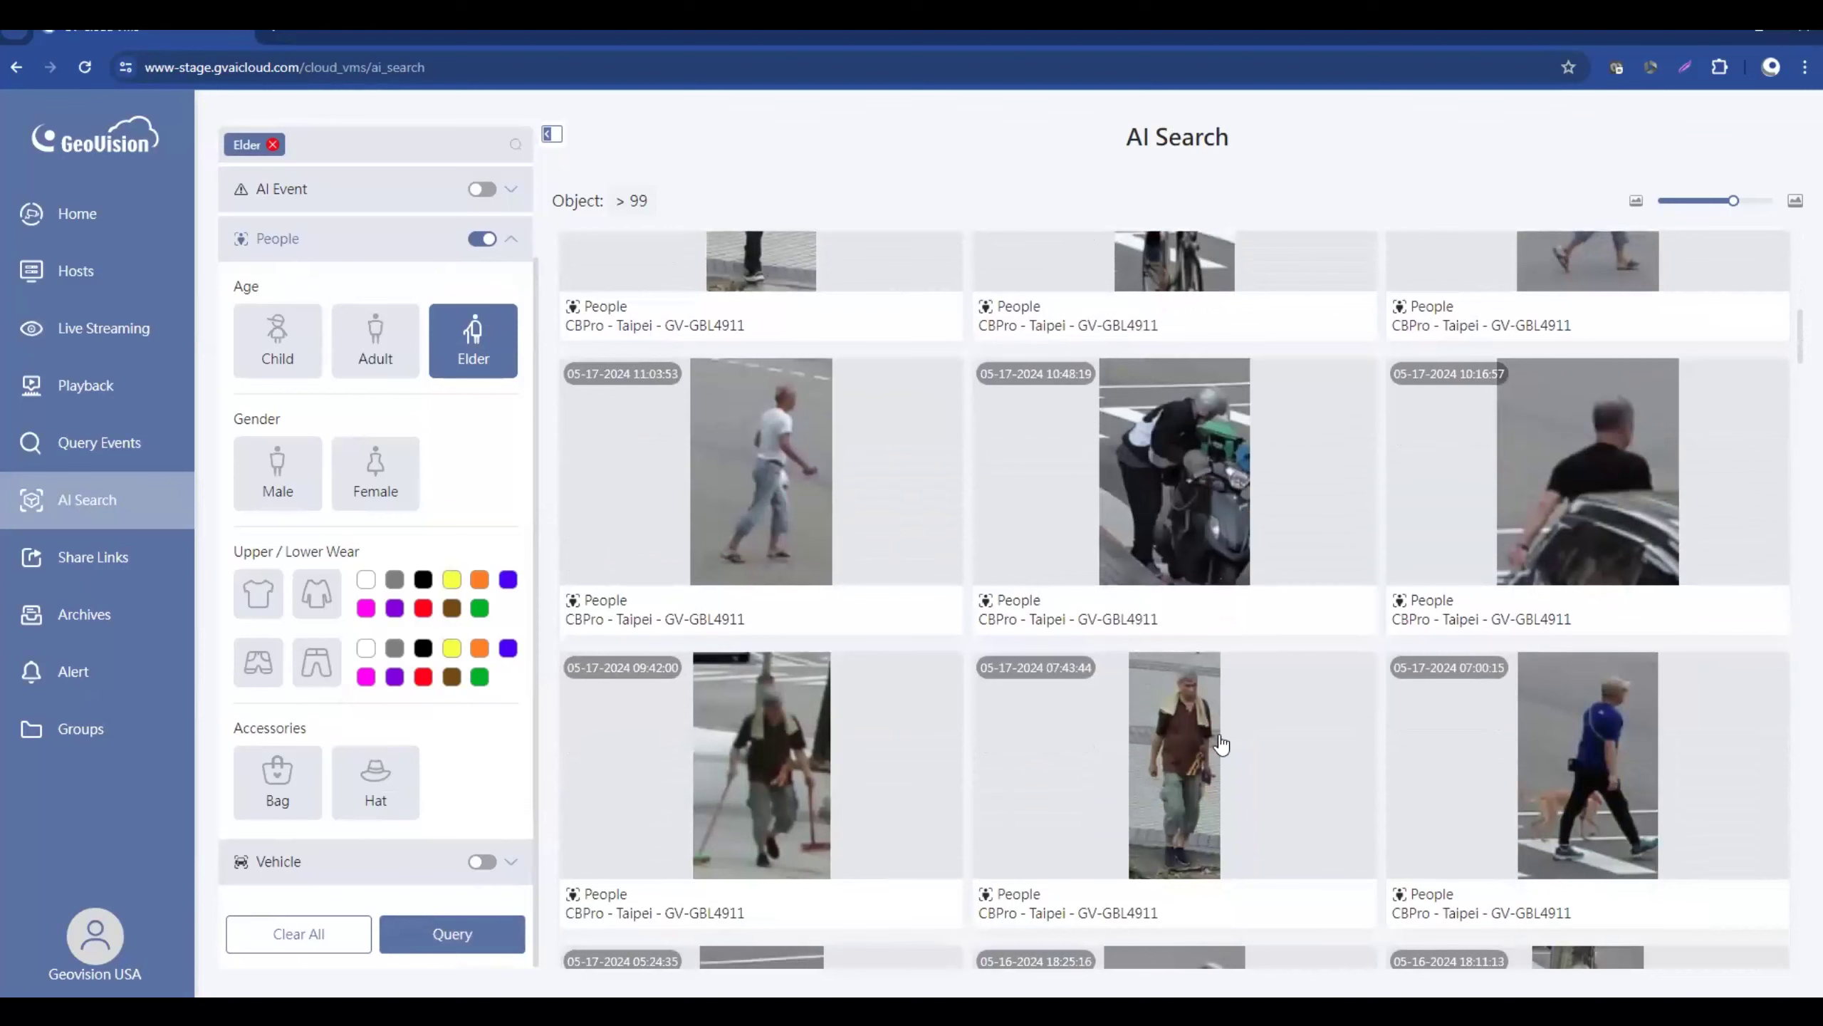
left_click(1192, 676)
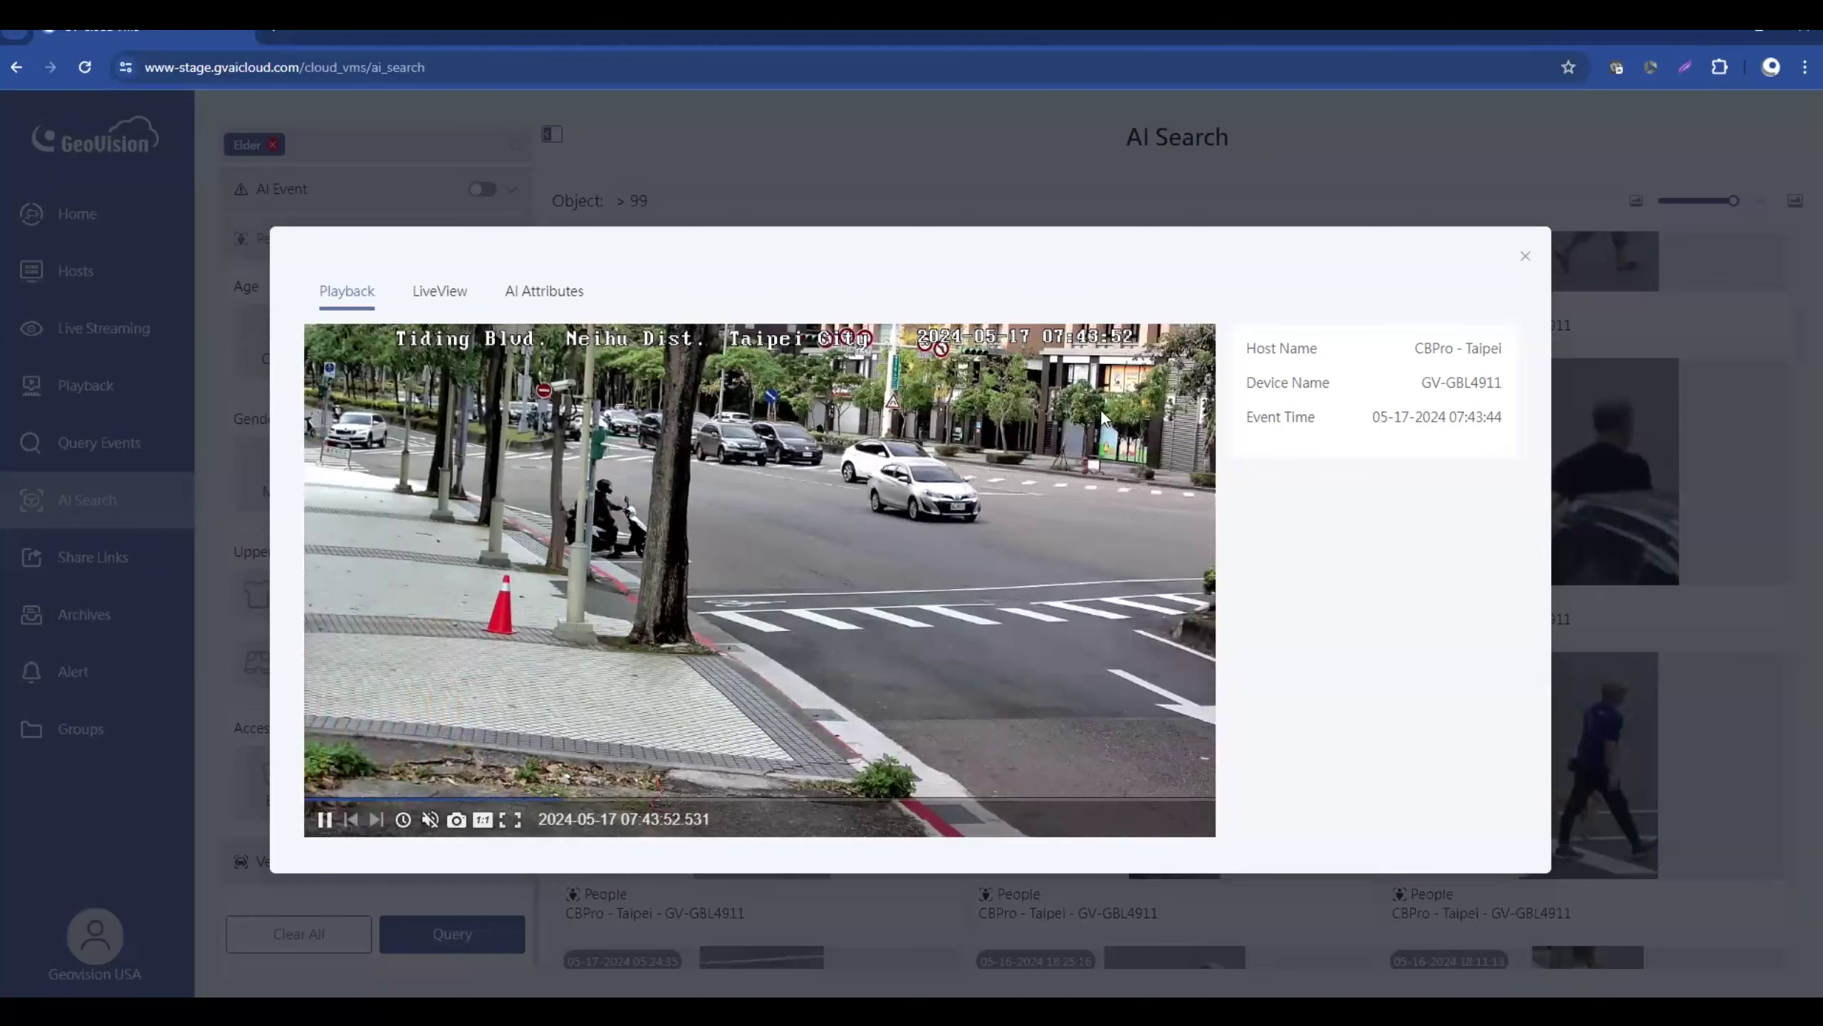
left_click(1526, 255)
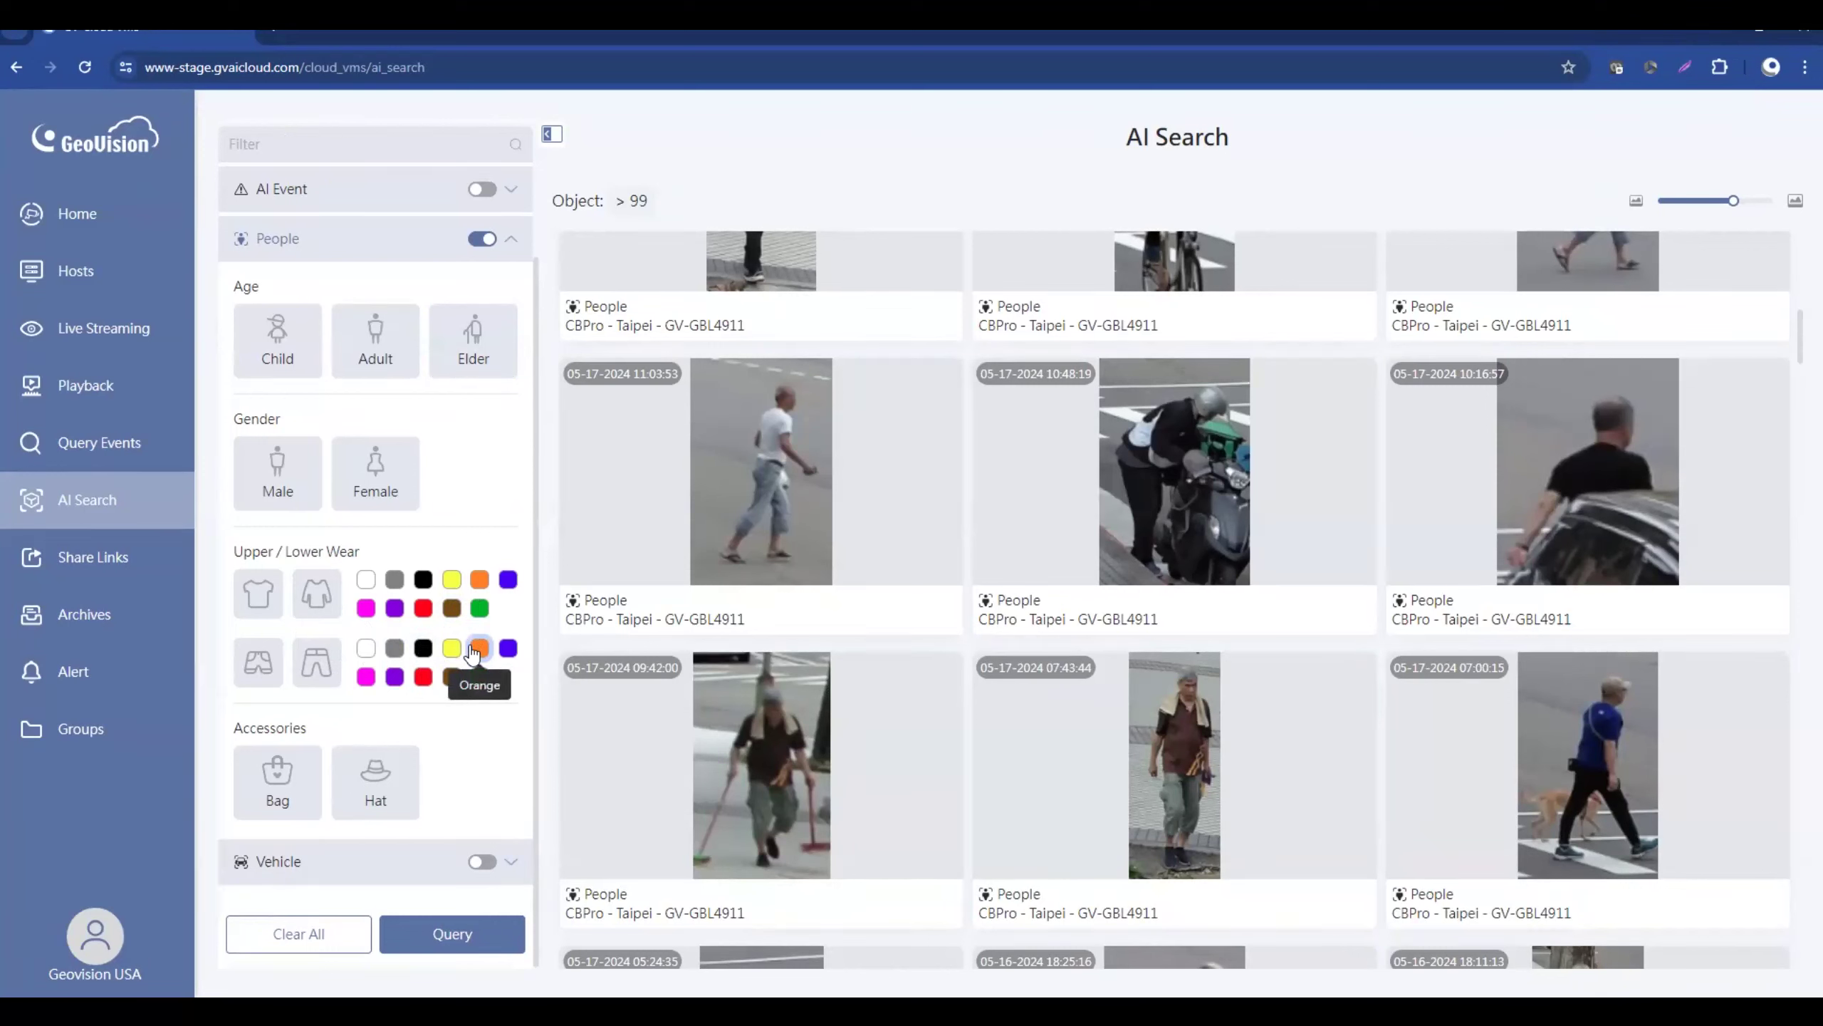
- Try the Bag and Hat accessory filters, then switch the People filter off
left_click(301, 795)
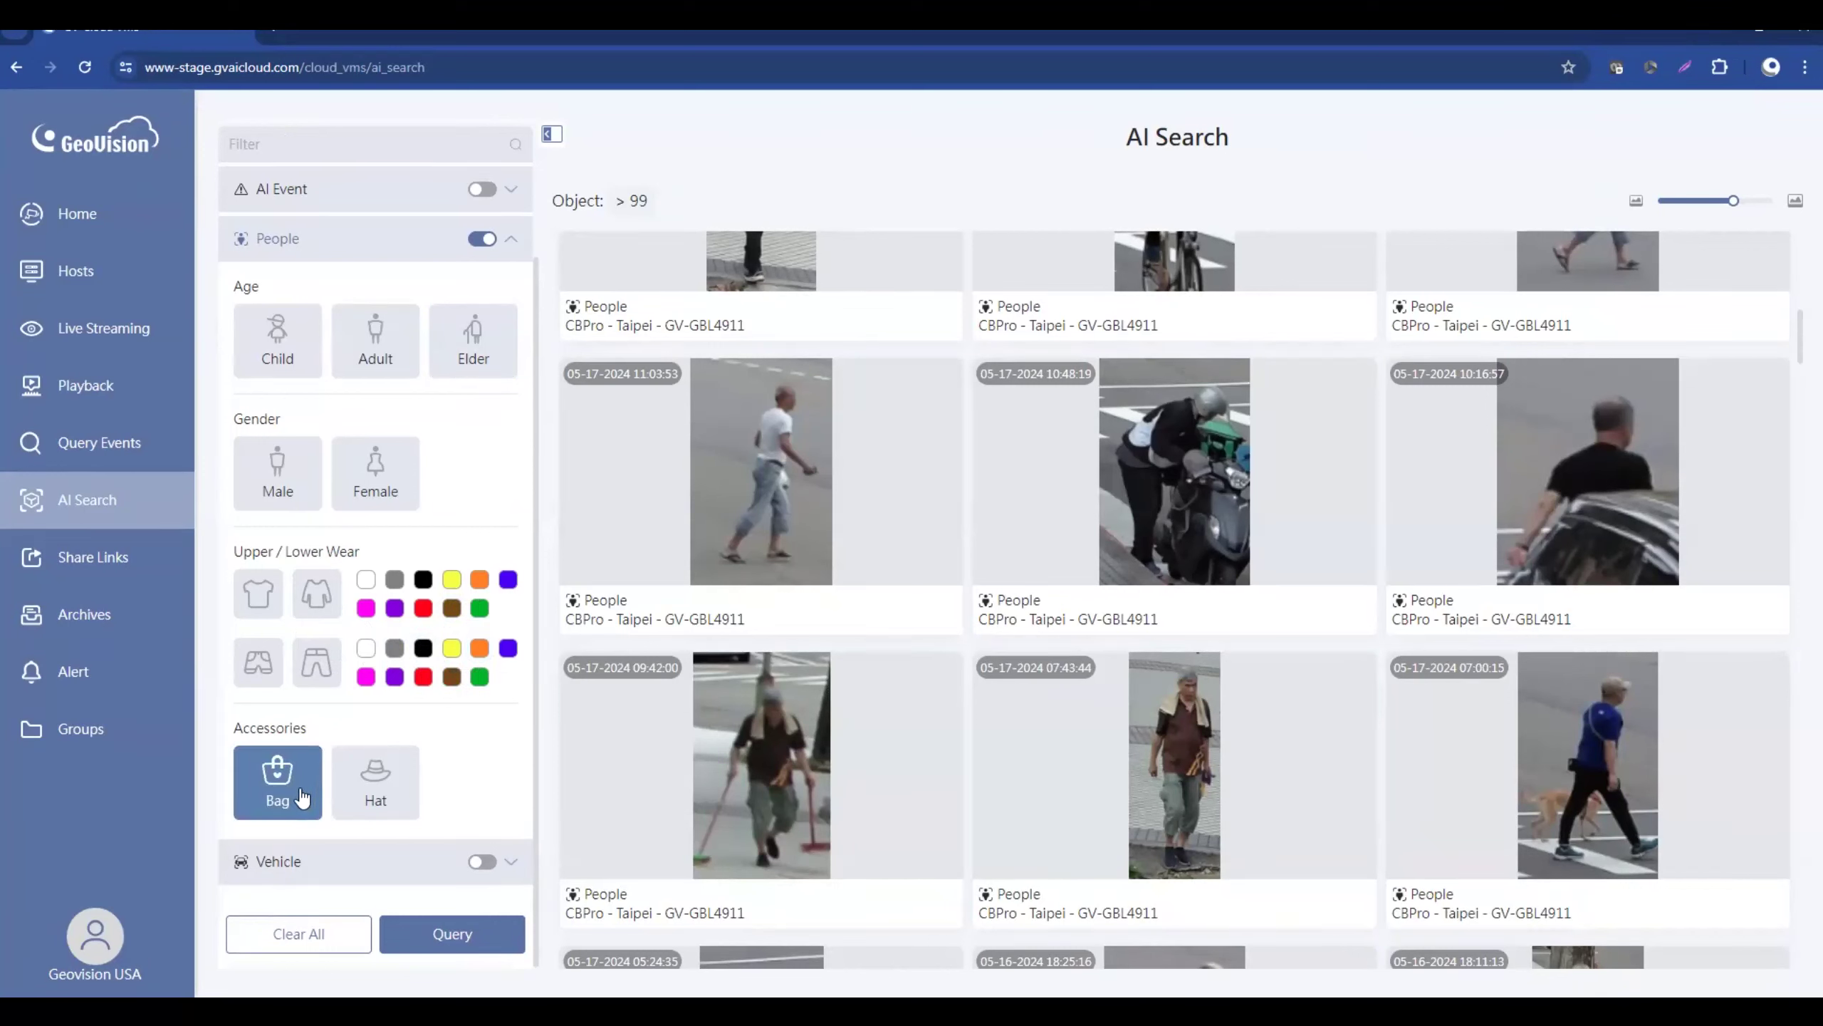
left_click(380, 796)
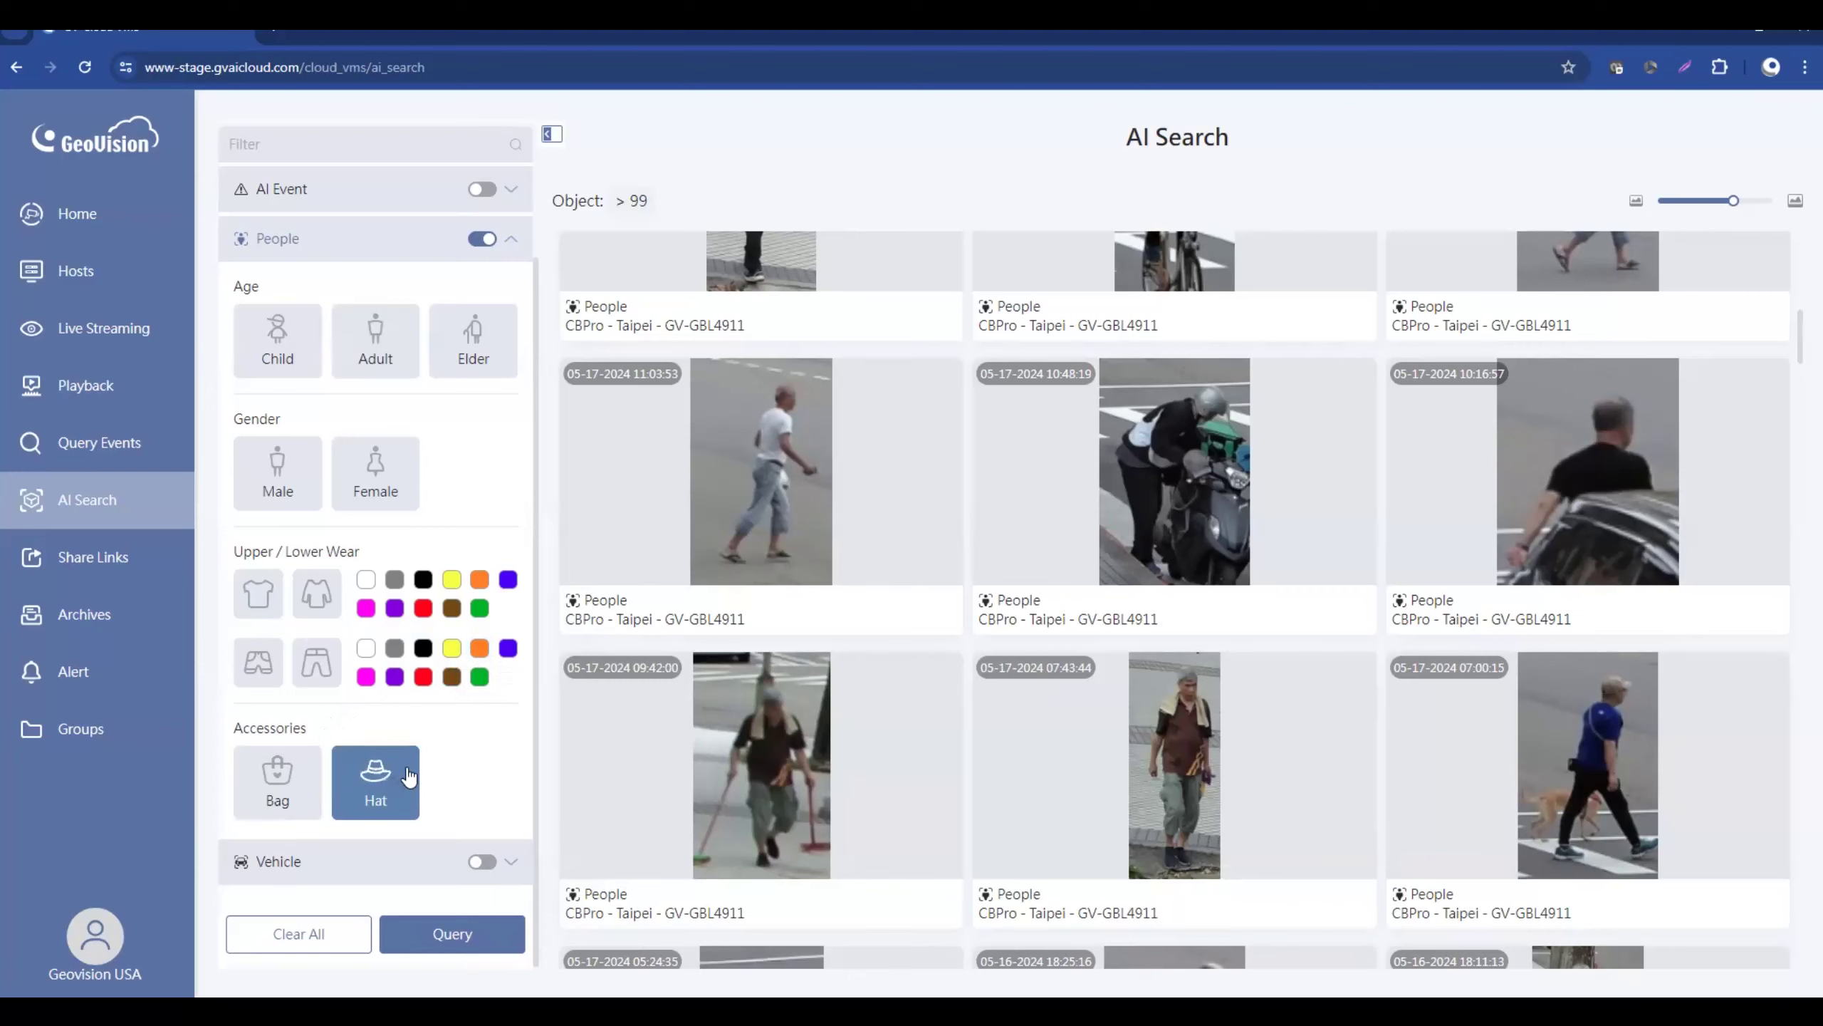
left_click(483, 241)
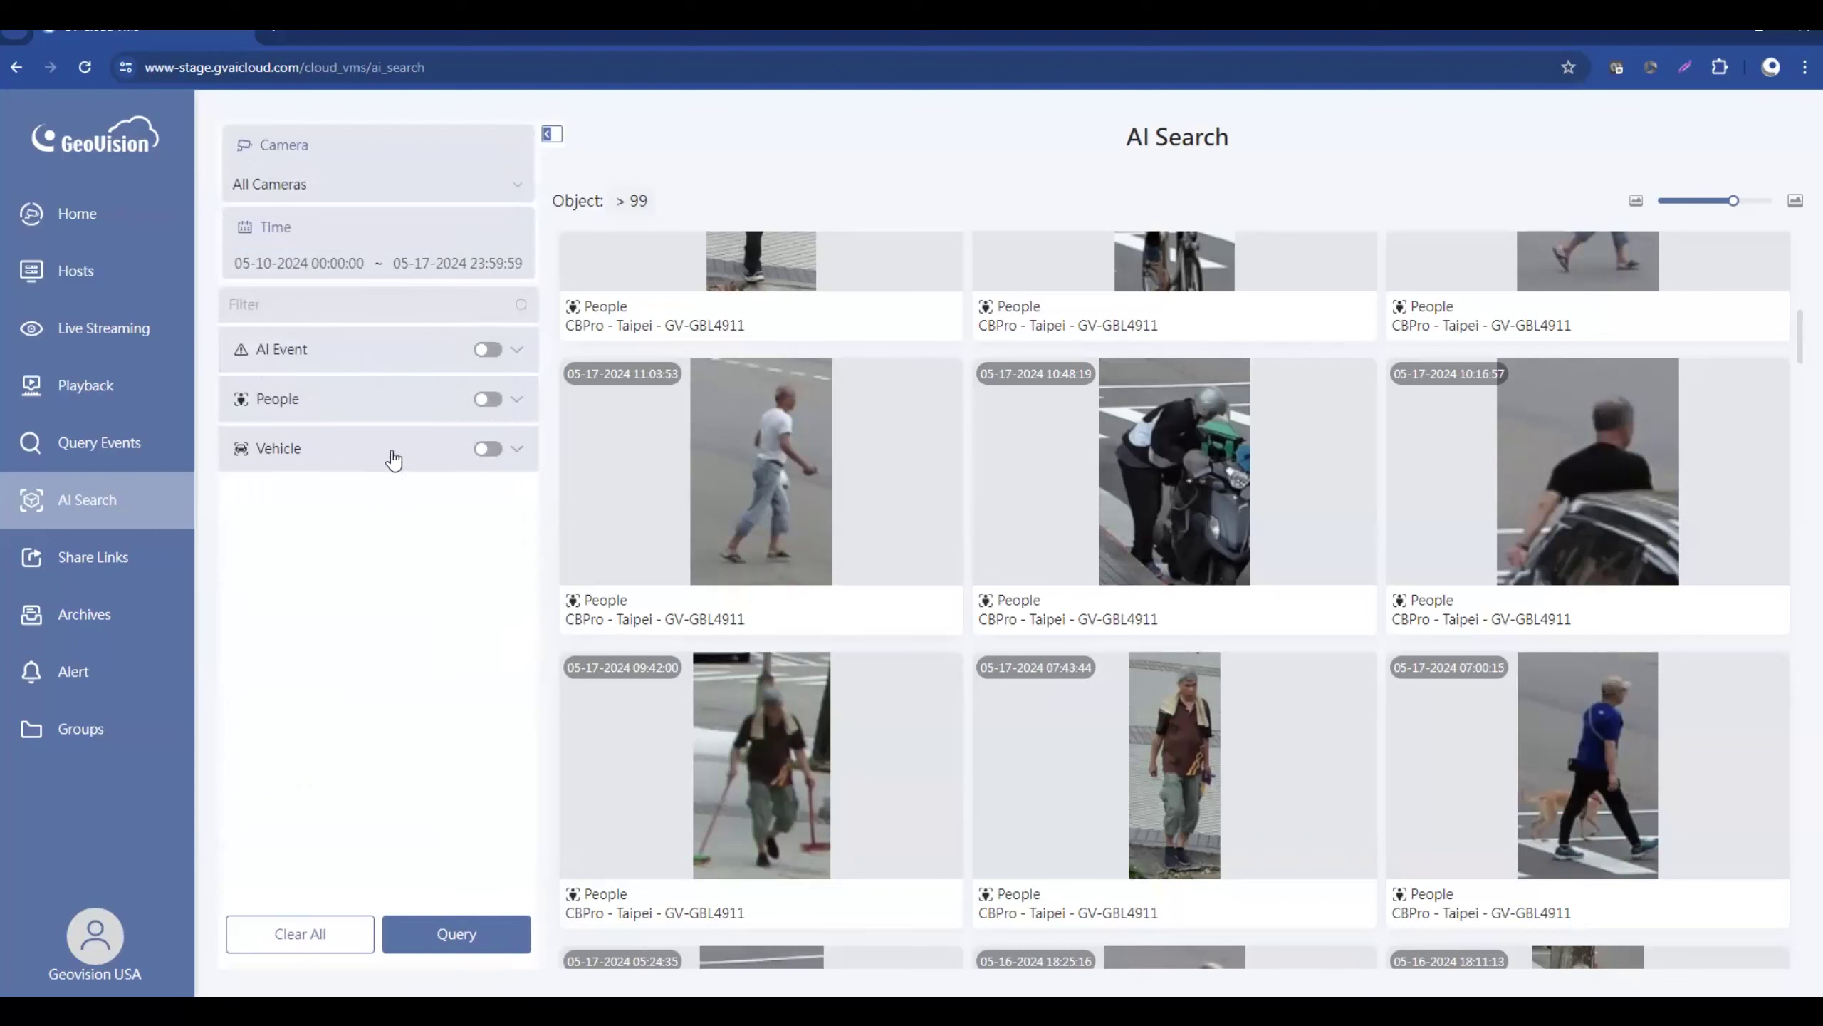
left_click(390, 459)
- Query yellow vehicles to list 99+ yellow taxis, then clear the yellow colour filter
left_click(285, 571)
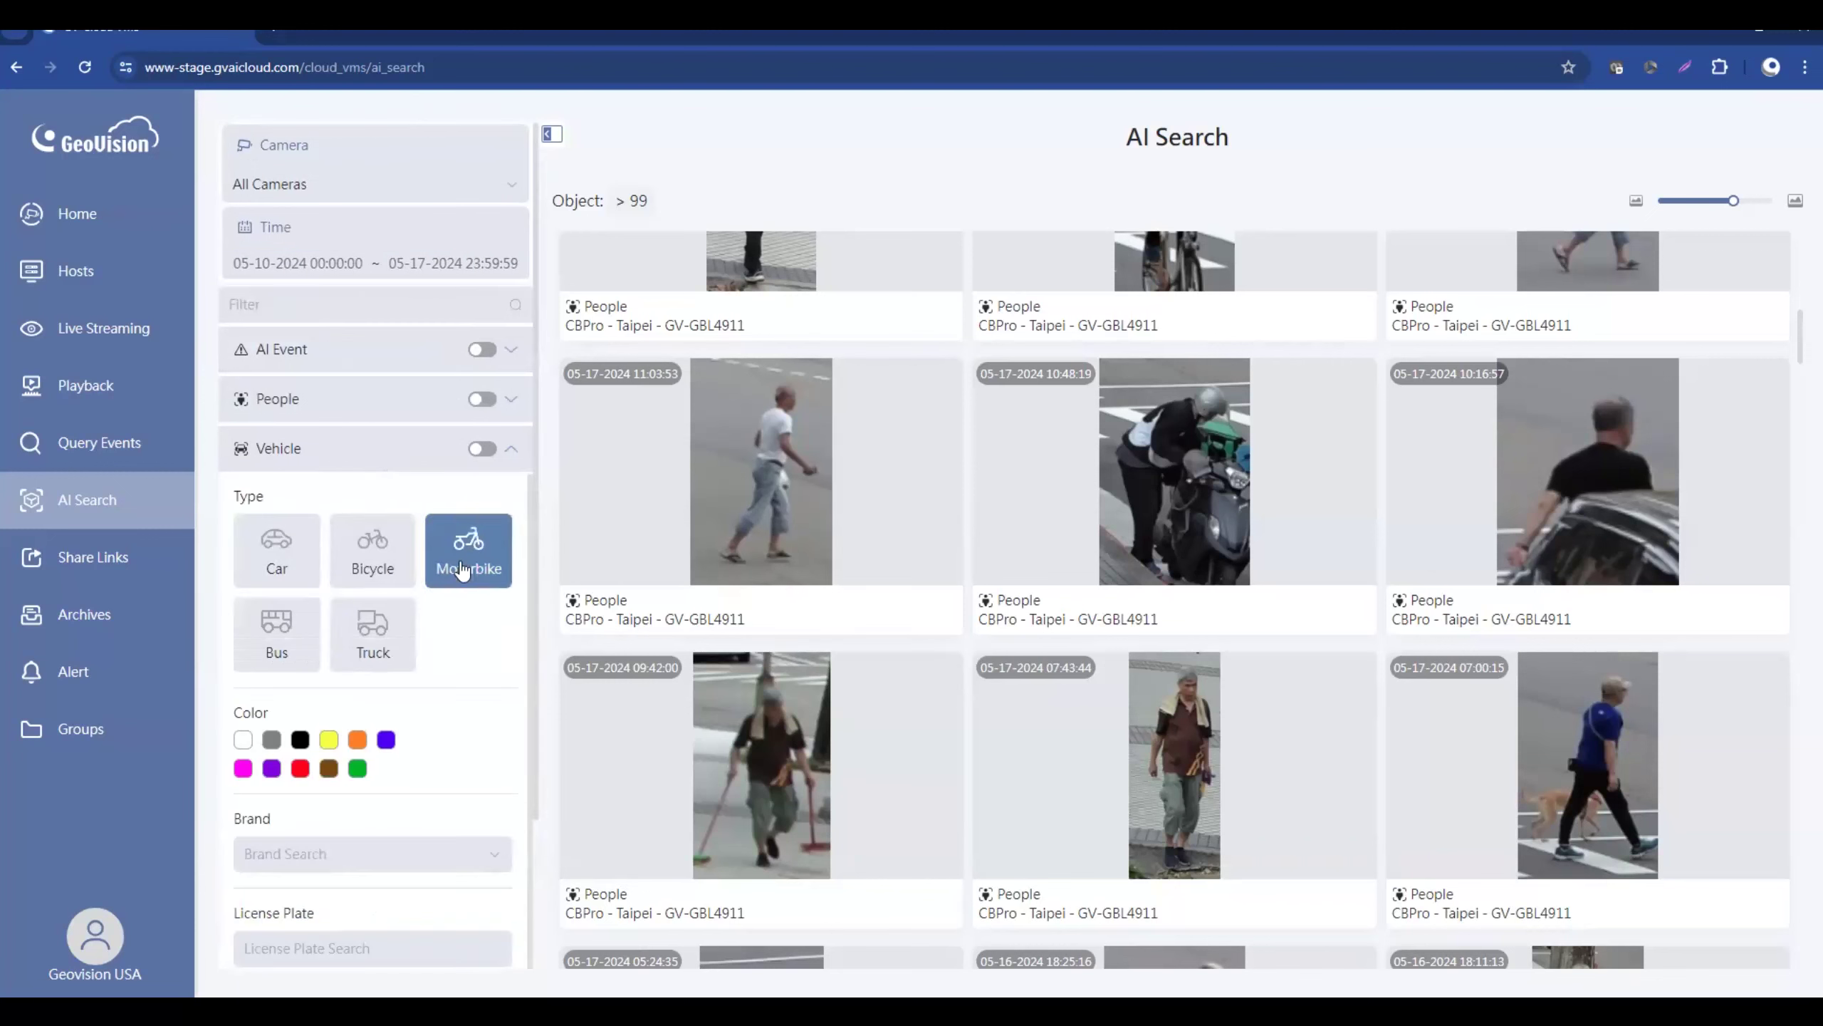
left_click(330, 744)
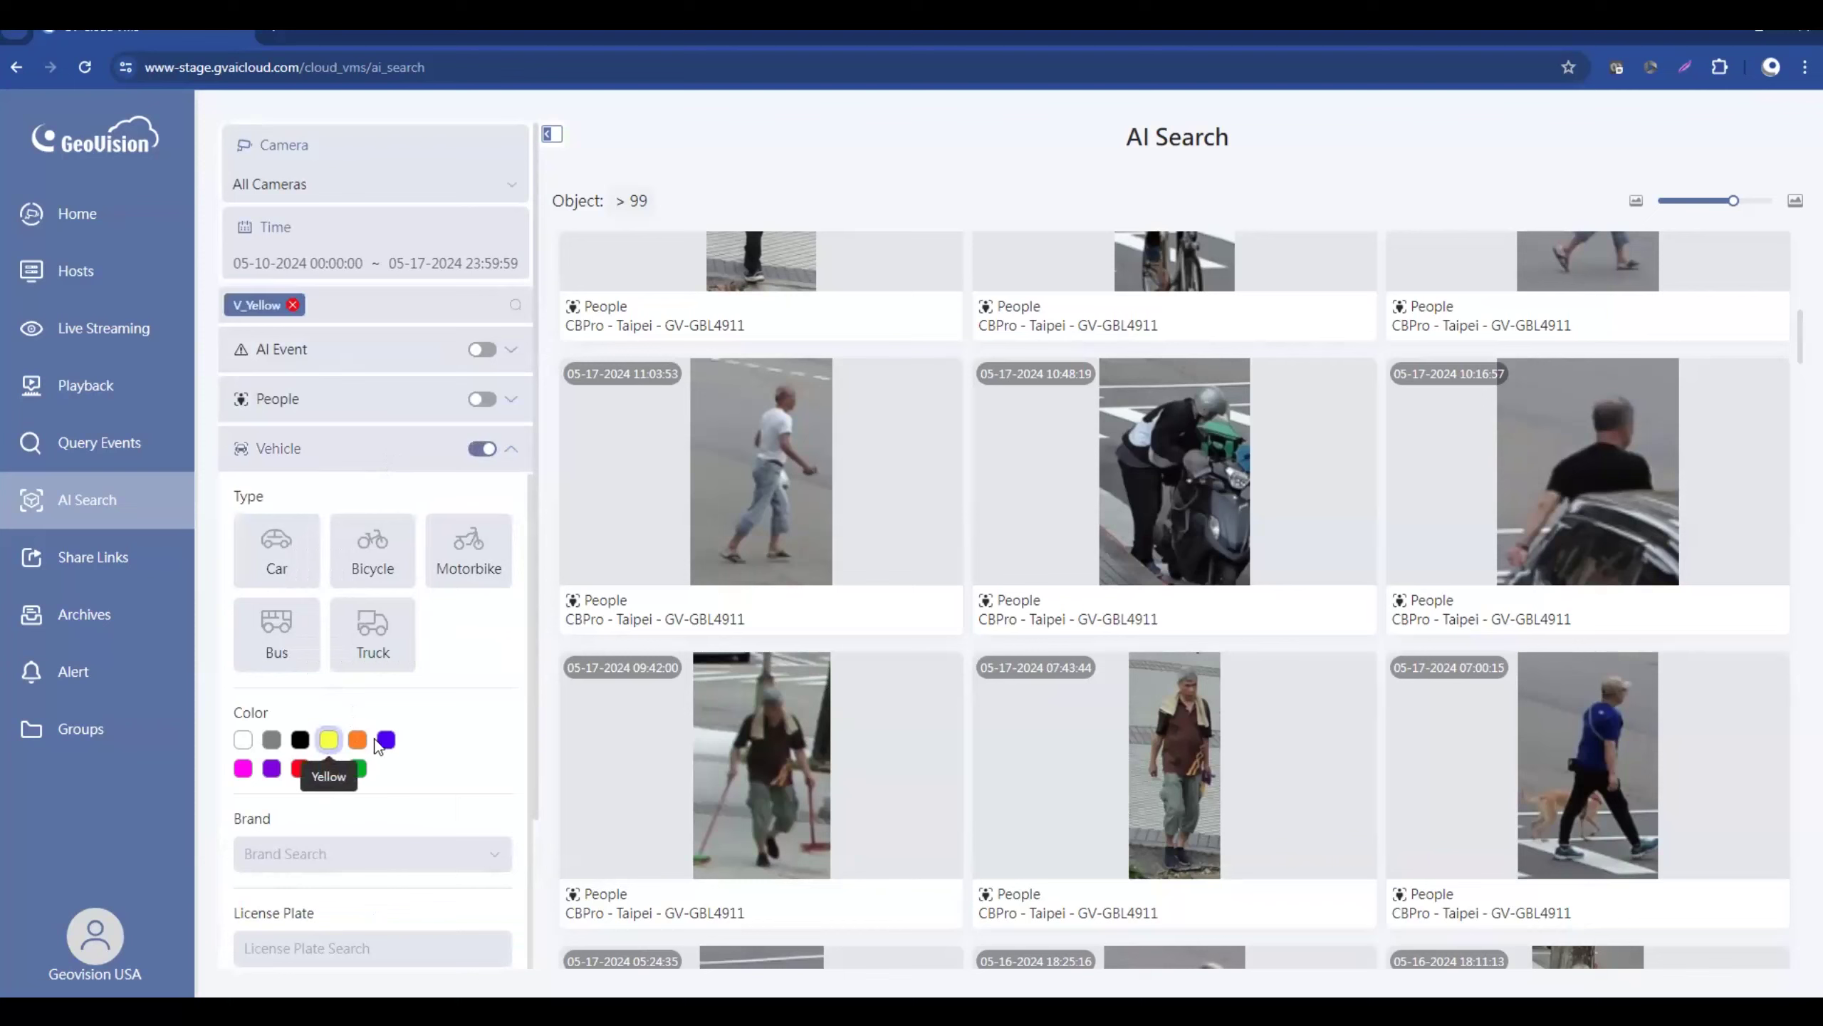
scroll(448, 743, "down", 3)
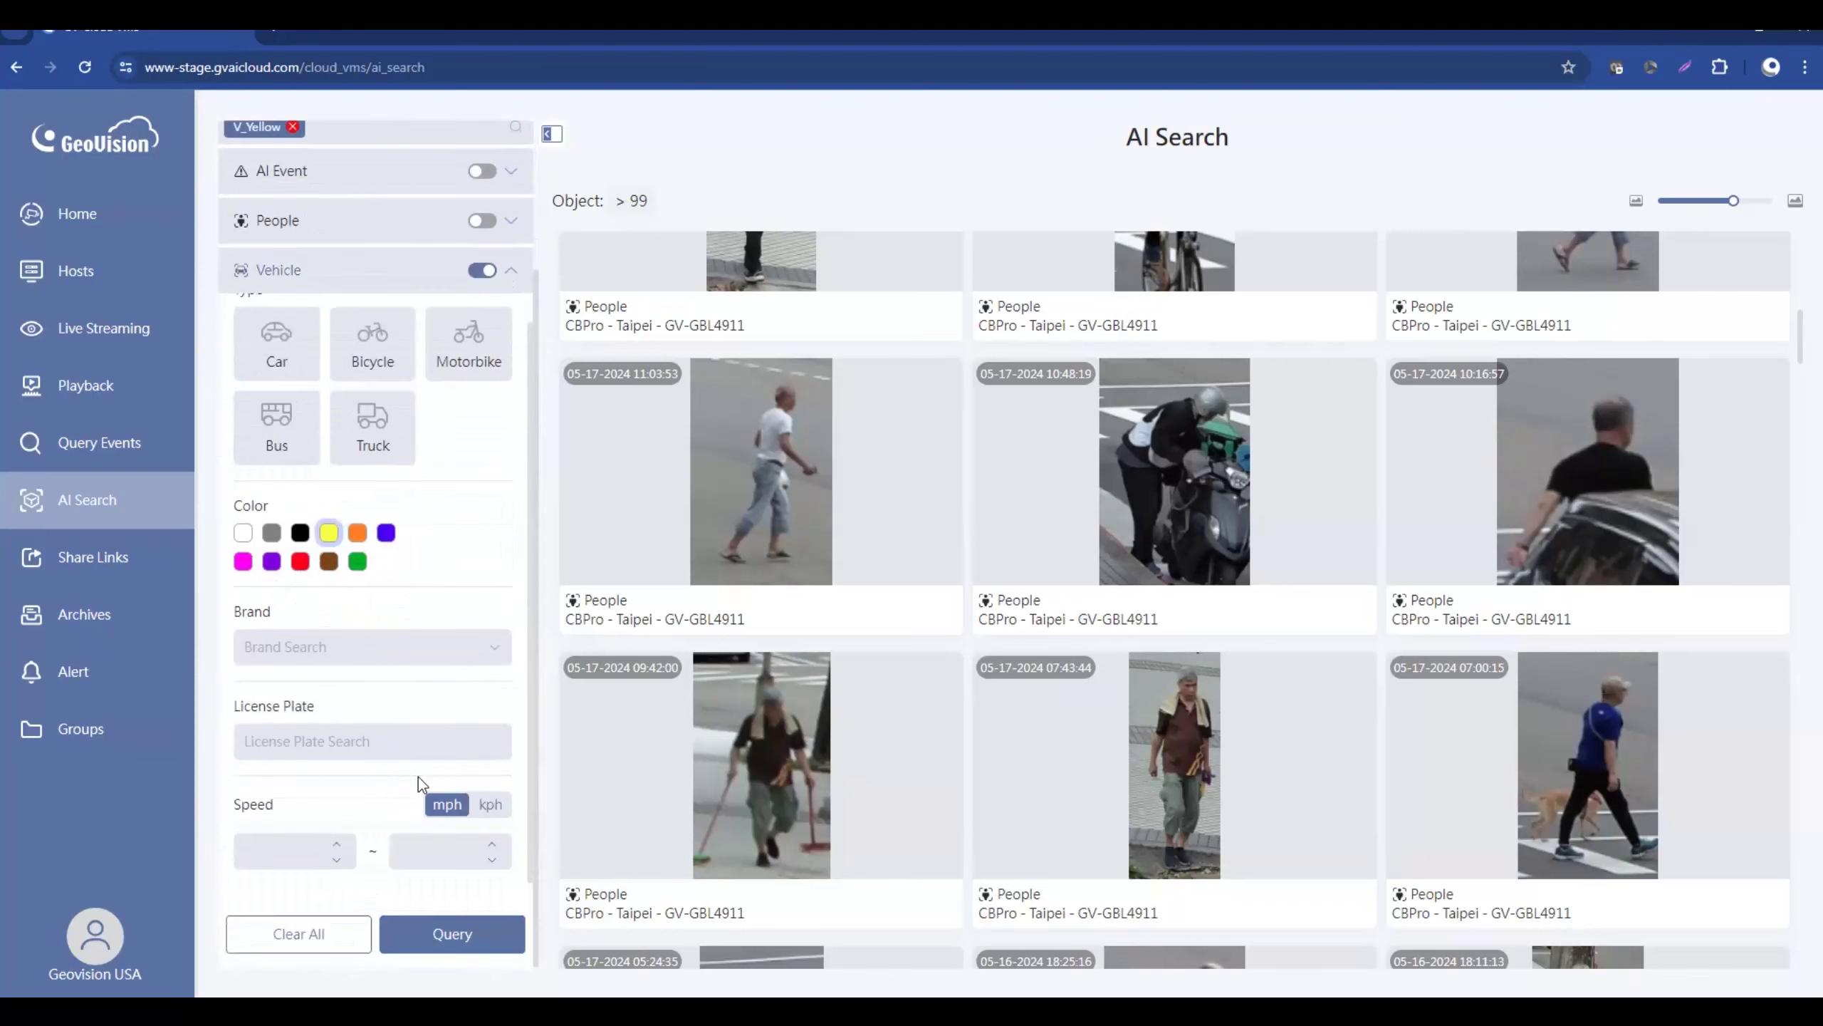
left_click(432, 928)
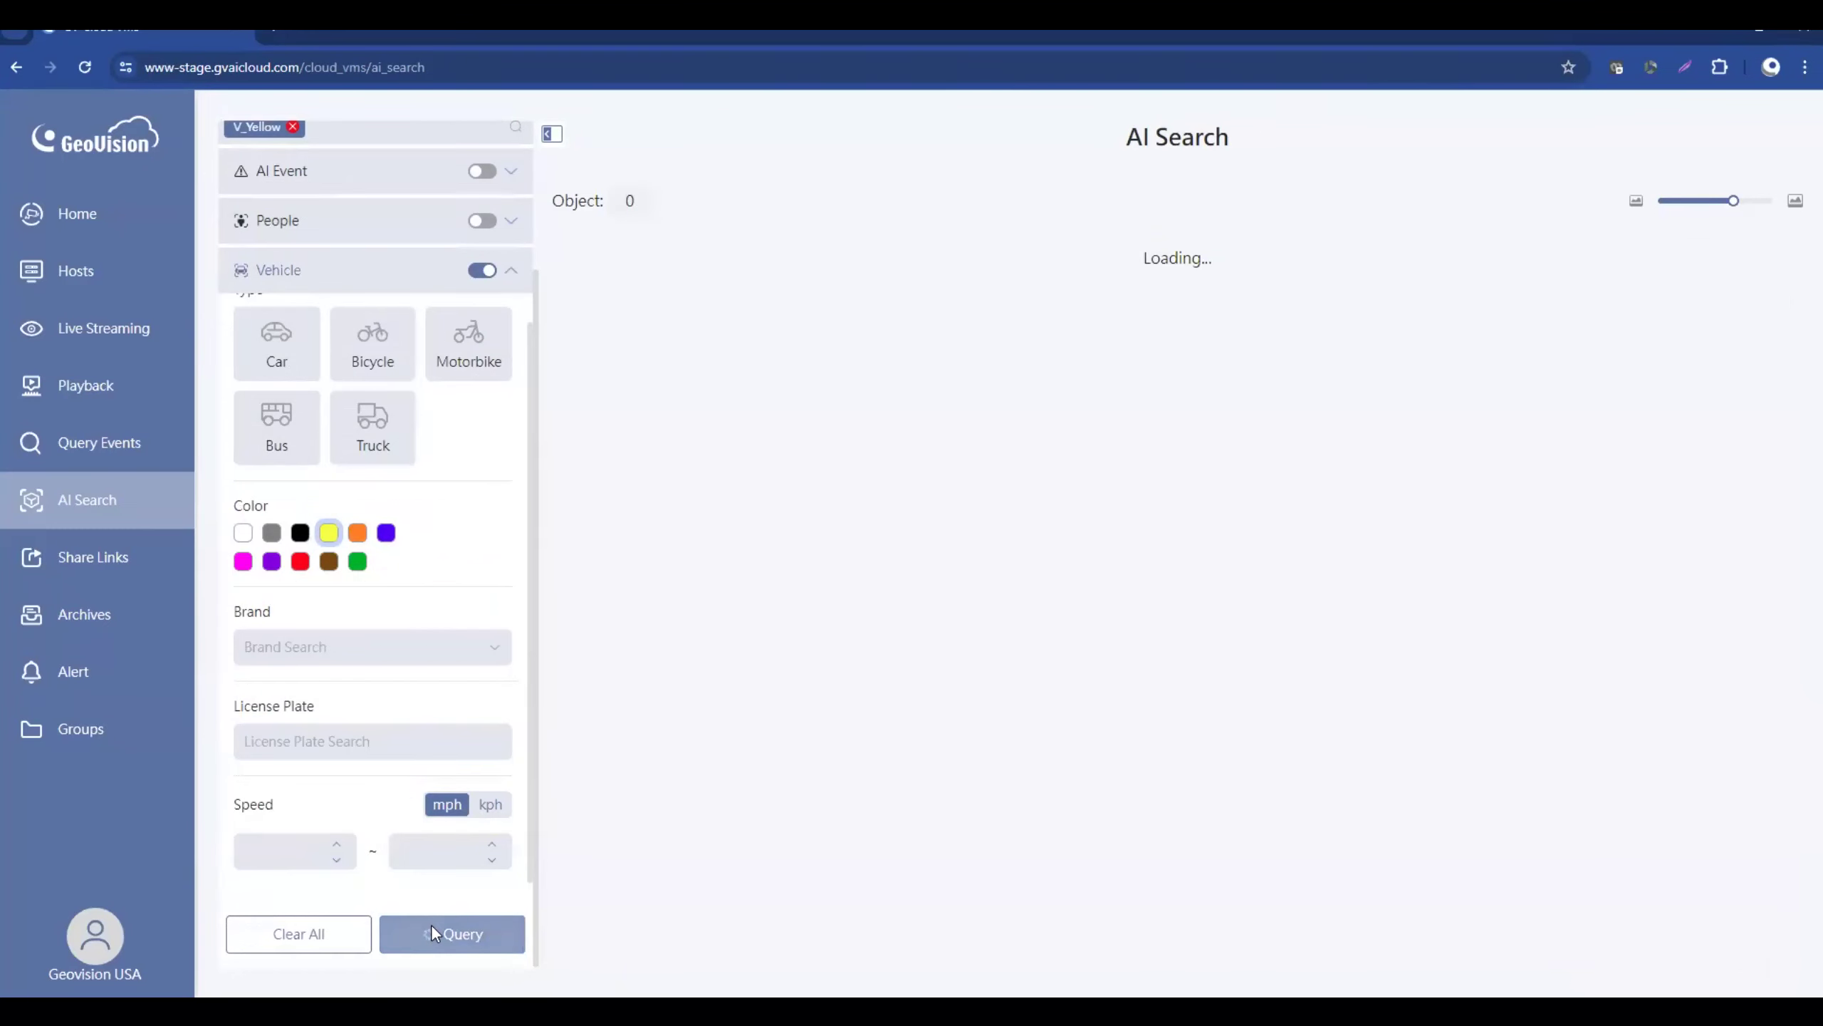
scroll(1284, 559, "down", 10)
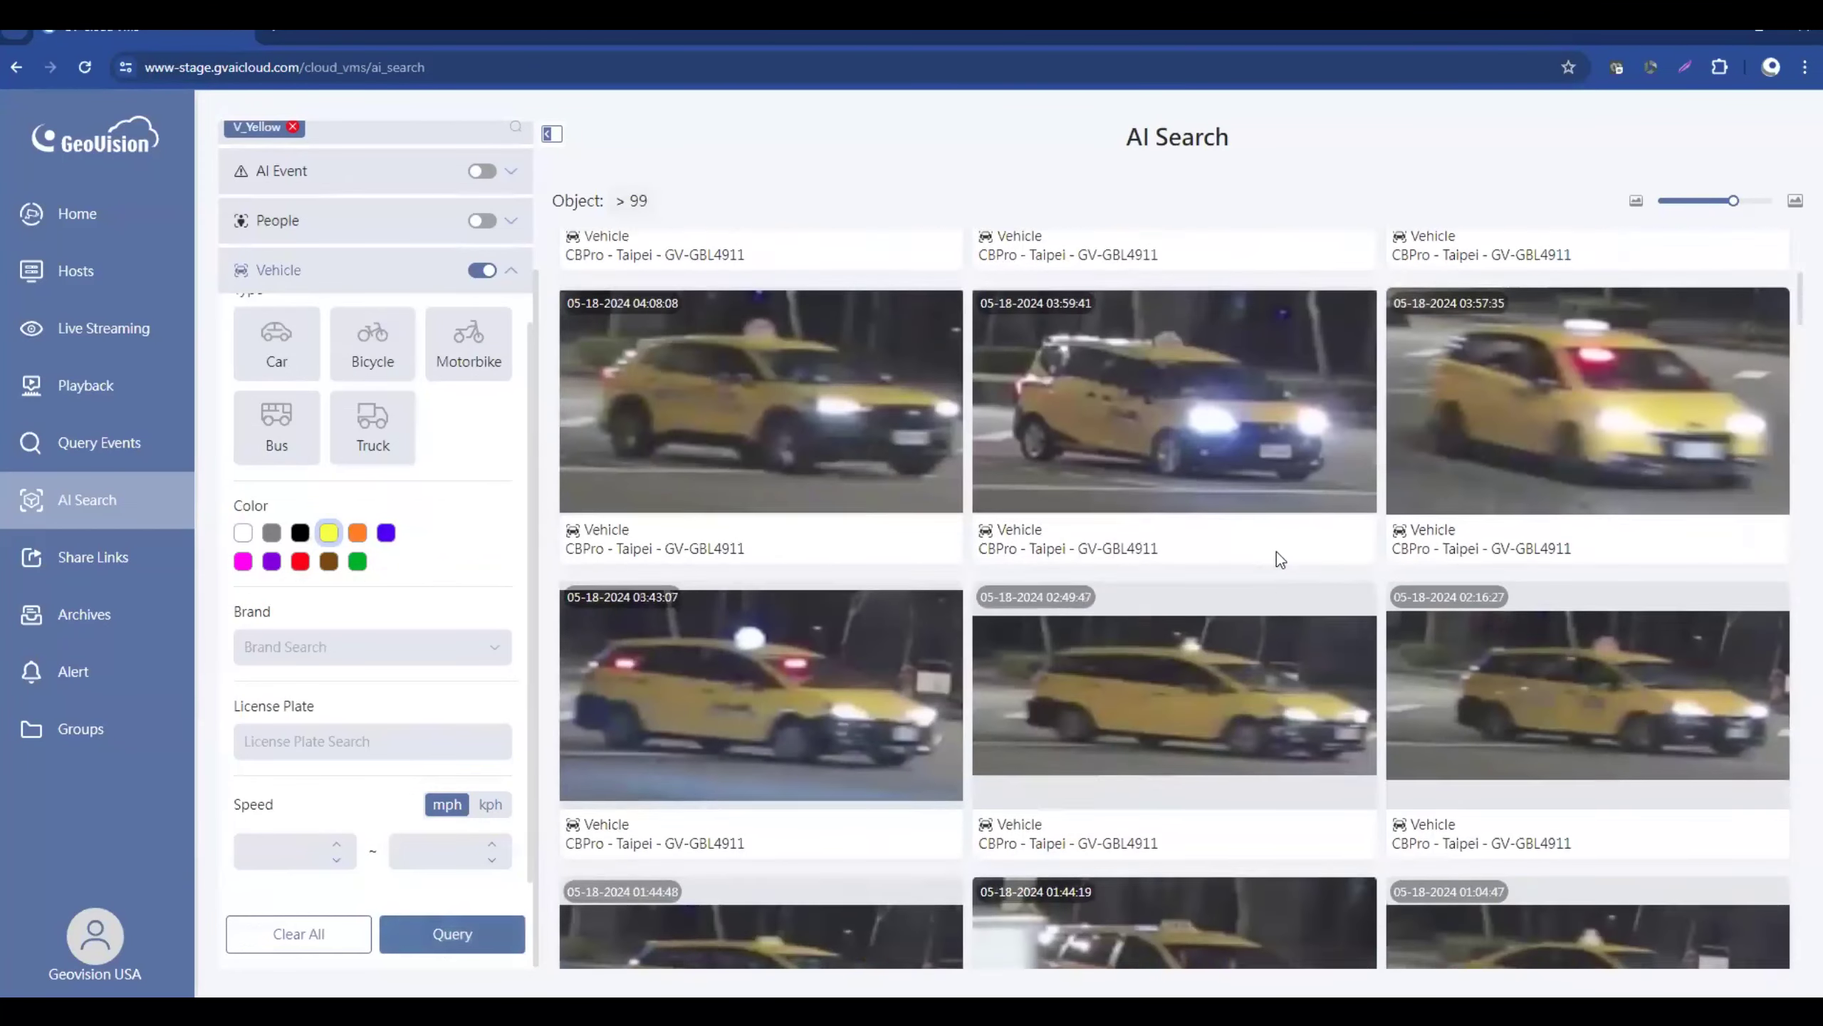
scroll(1271, 562, "down", 1)
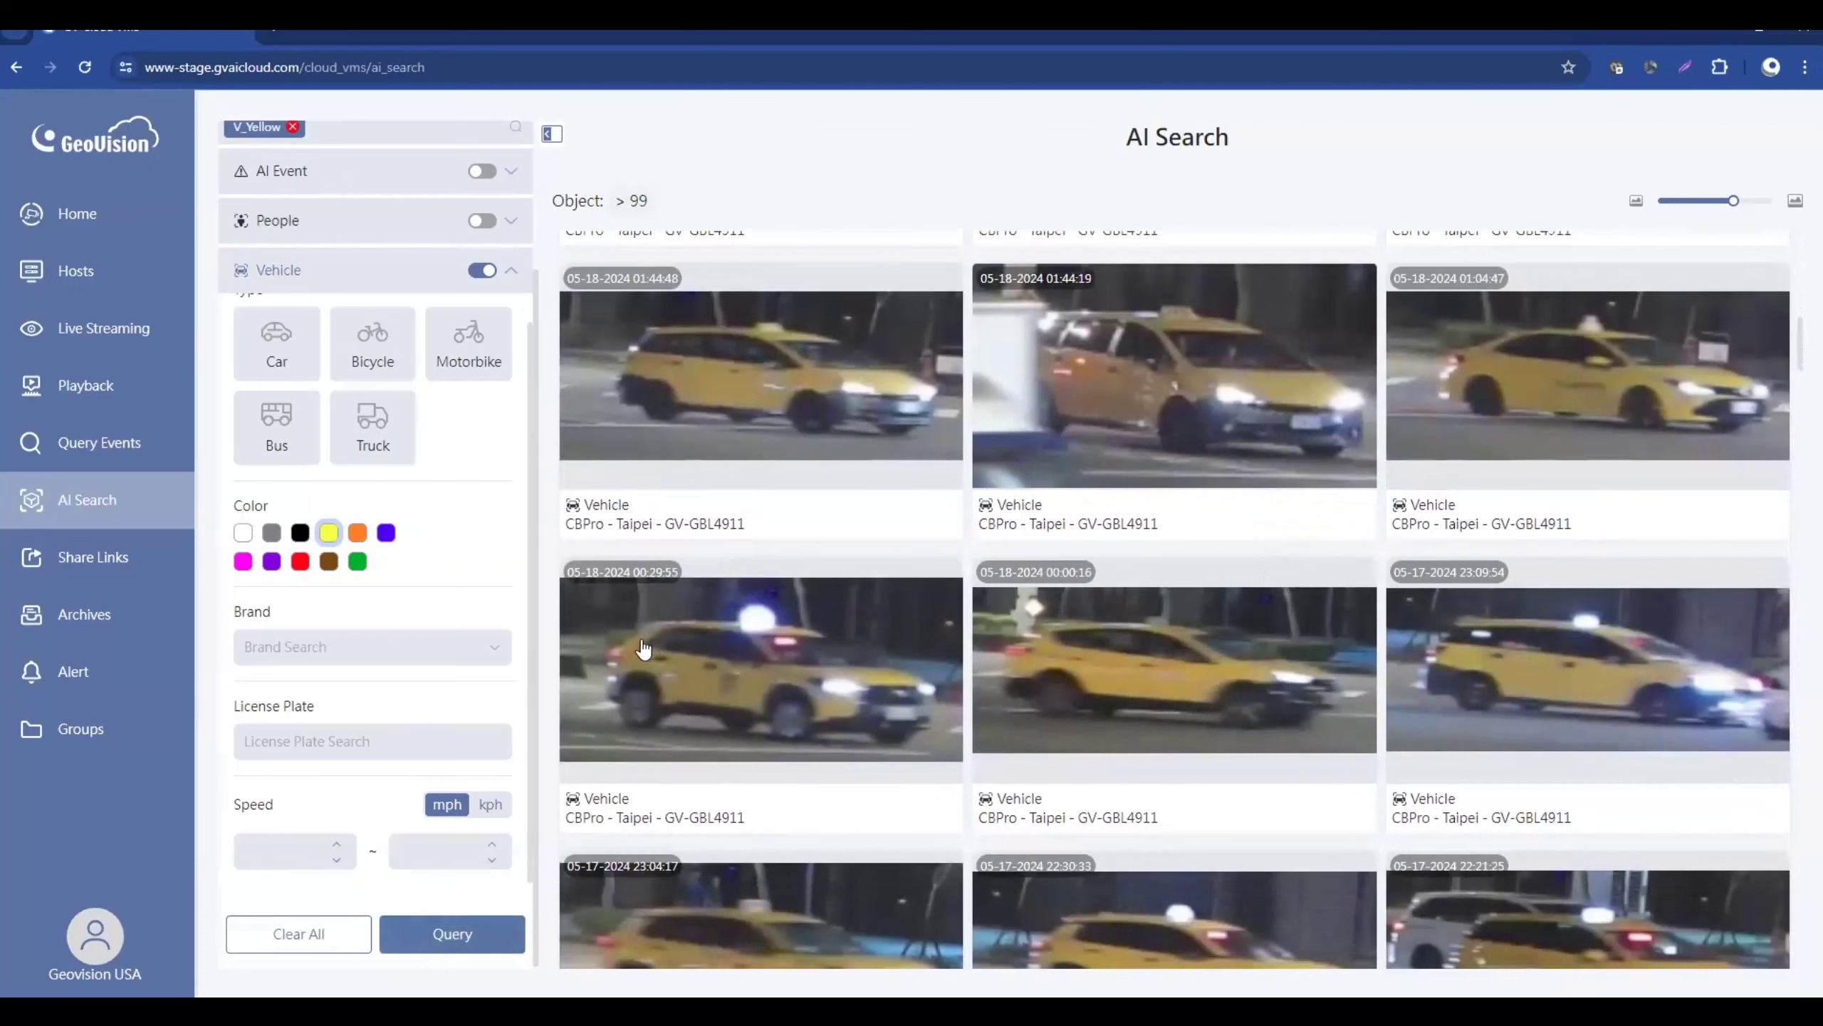
left_click(329, 534)
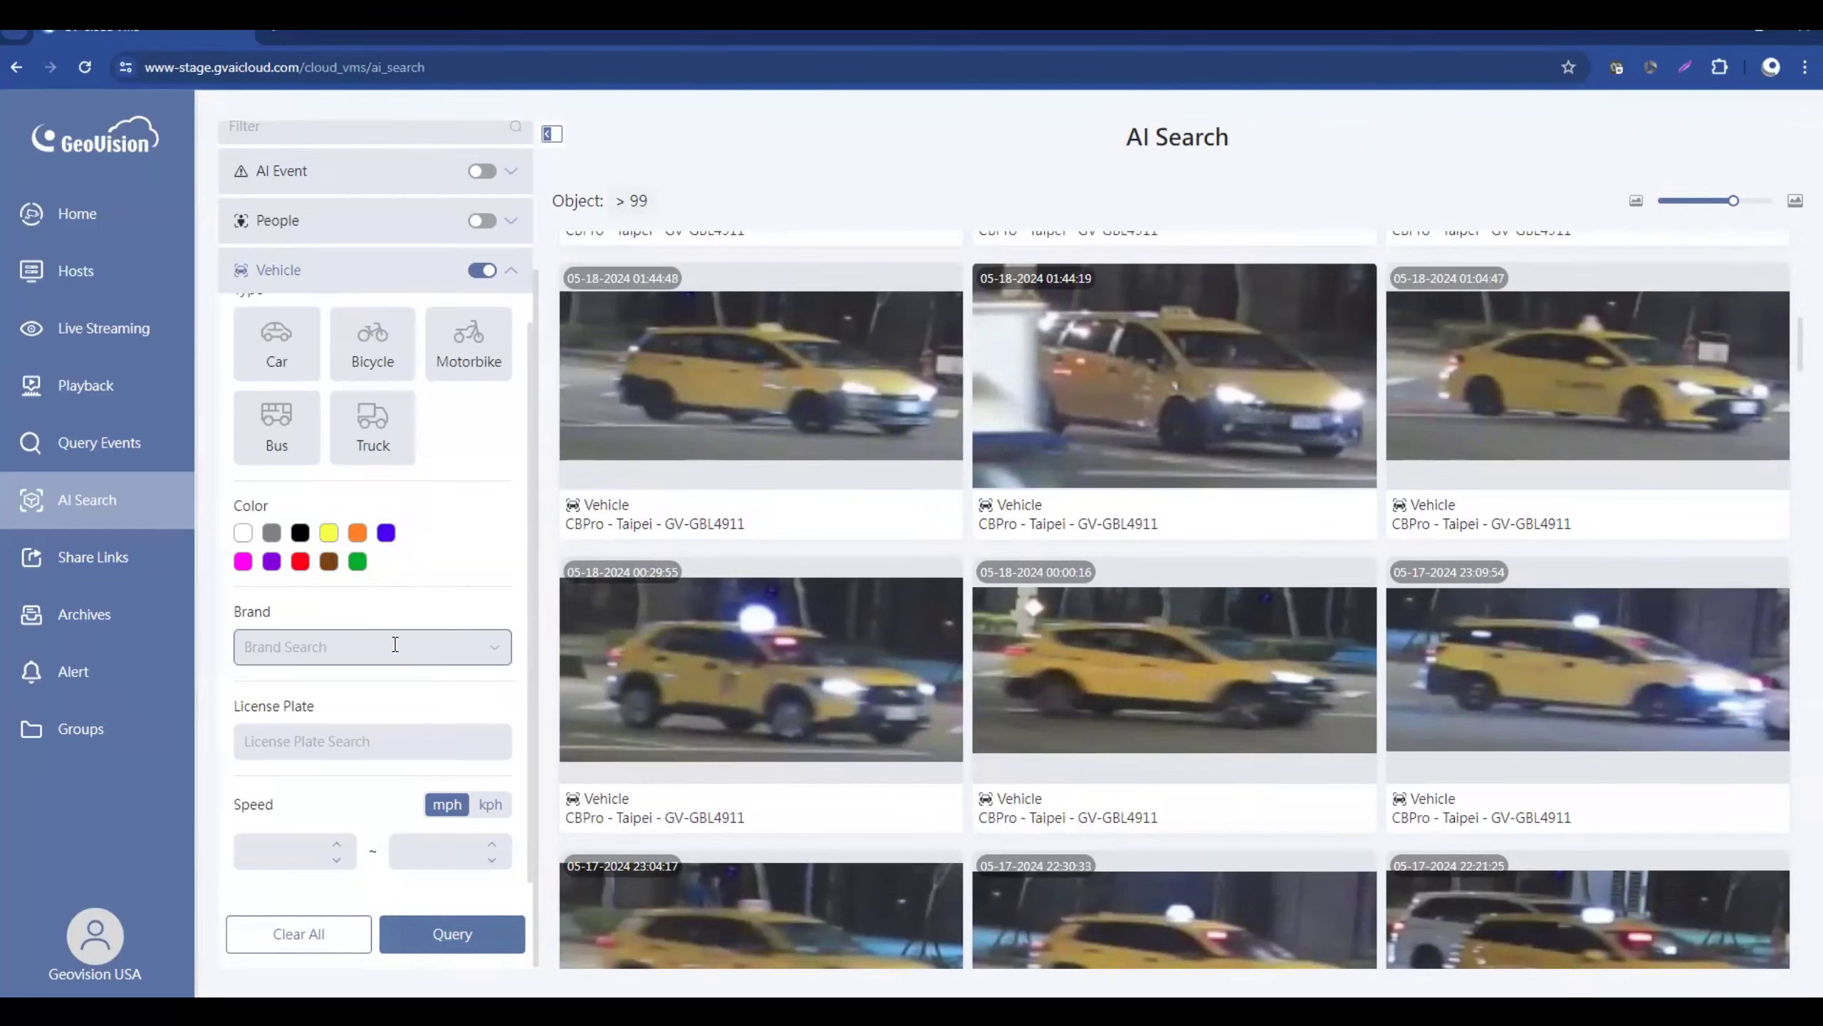
- Choose Tesla from the M~Z brand list and query to list 99+ Tesla sightings
left_click(299, 646)
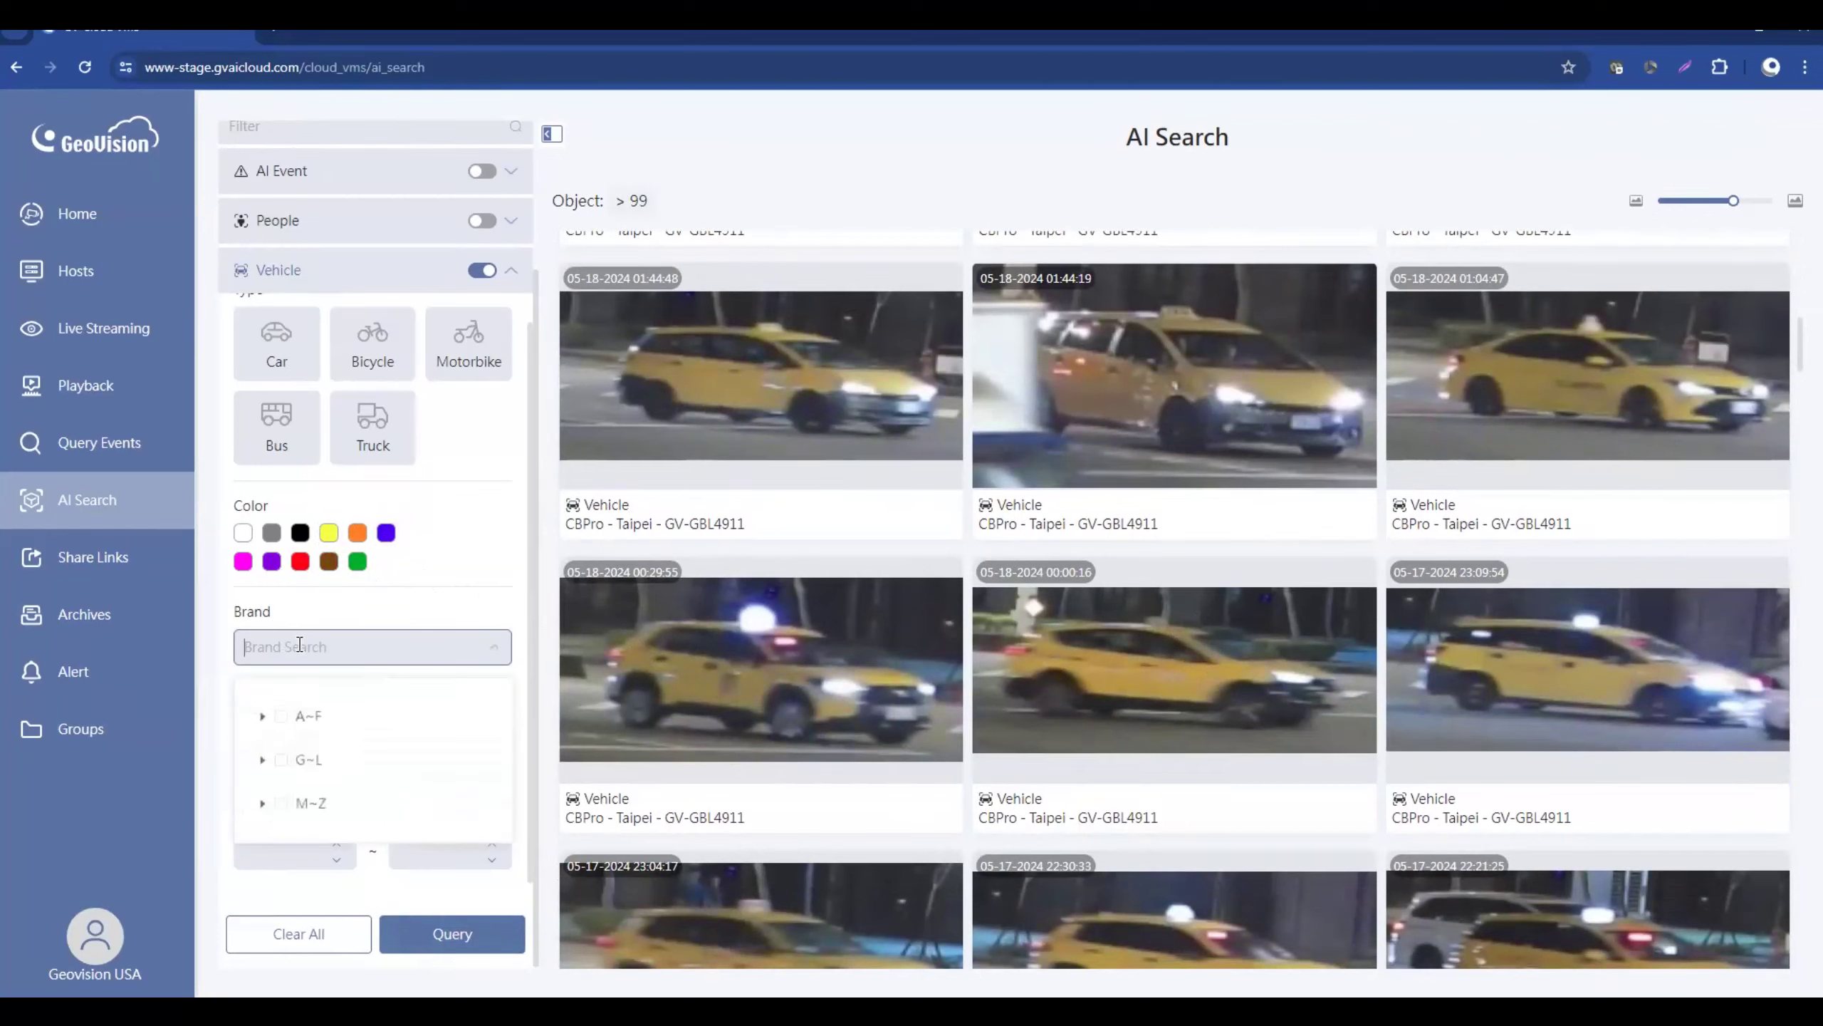
left_click(263, 804)
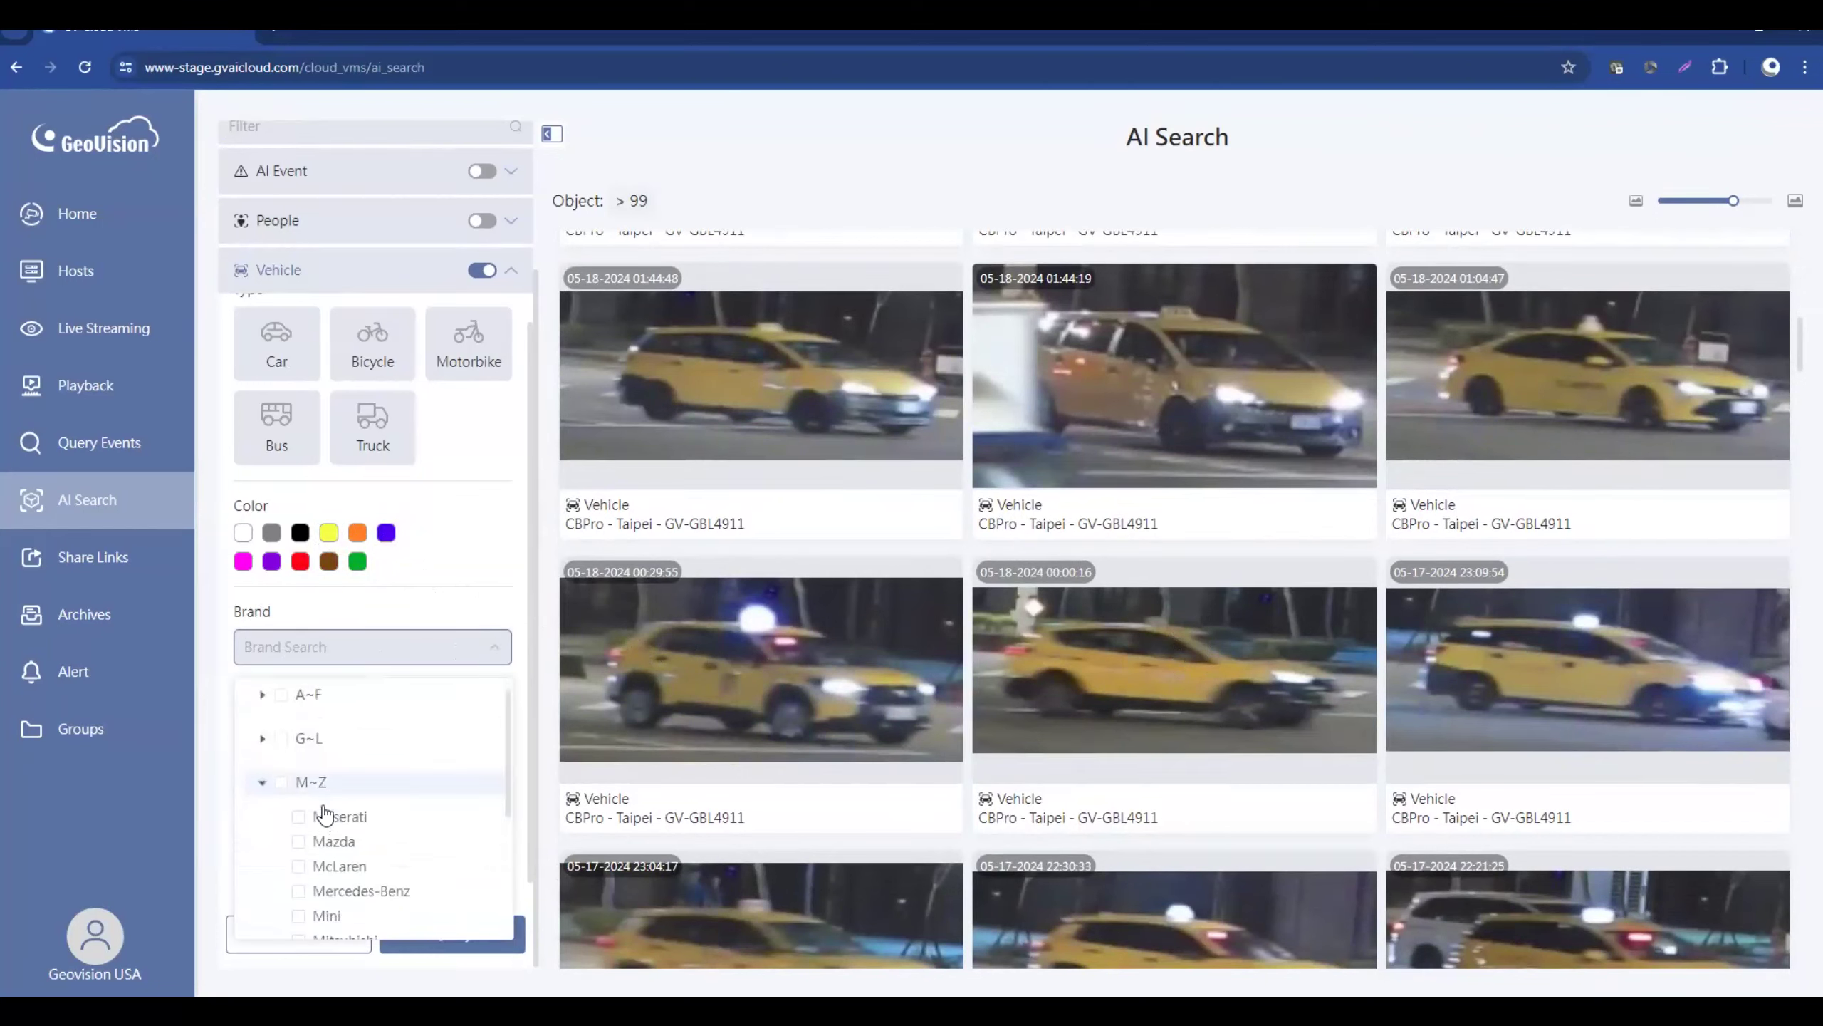
scroll(330, 808, "down", 3)
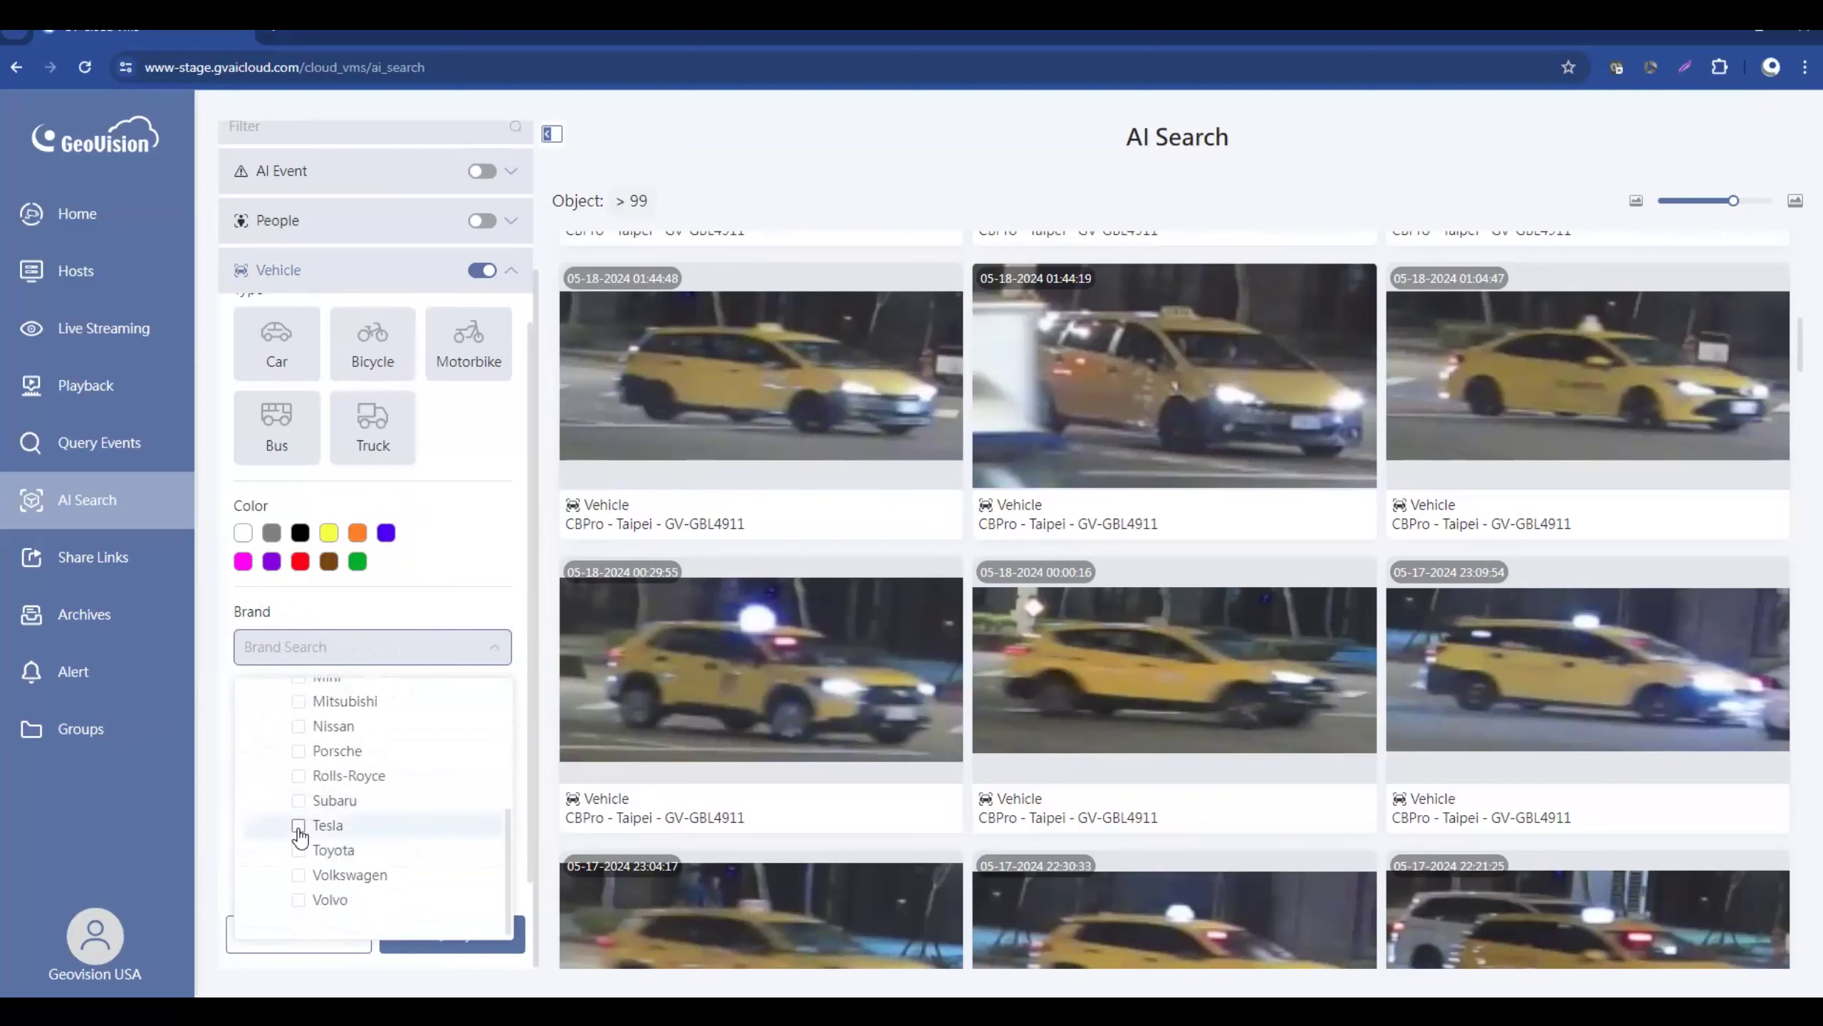
left_click(299, 826)
left_click(458, 587)
left_click(479, 937)
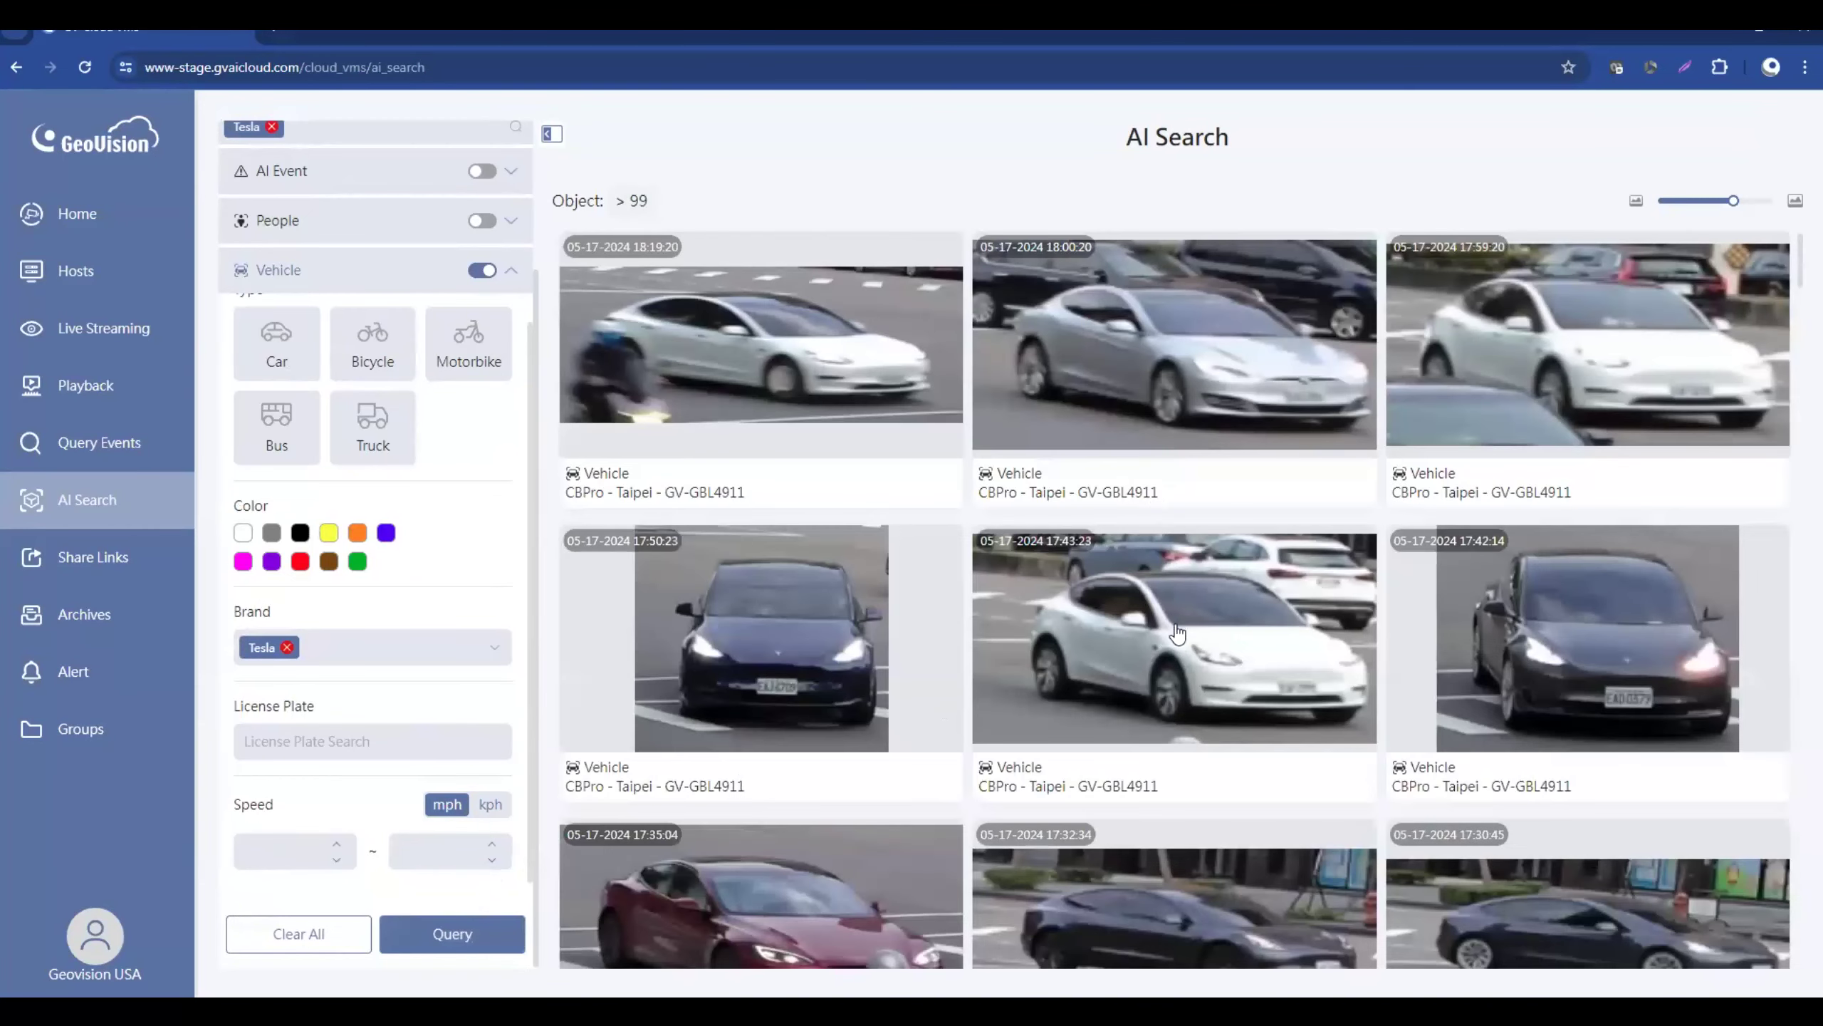
scroll(1177, 633, "down", 1)
scroll(1177, 633, "down", 5)
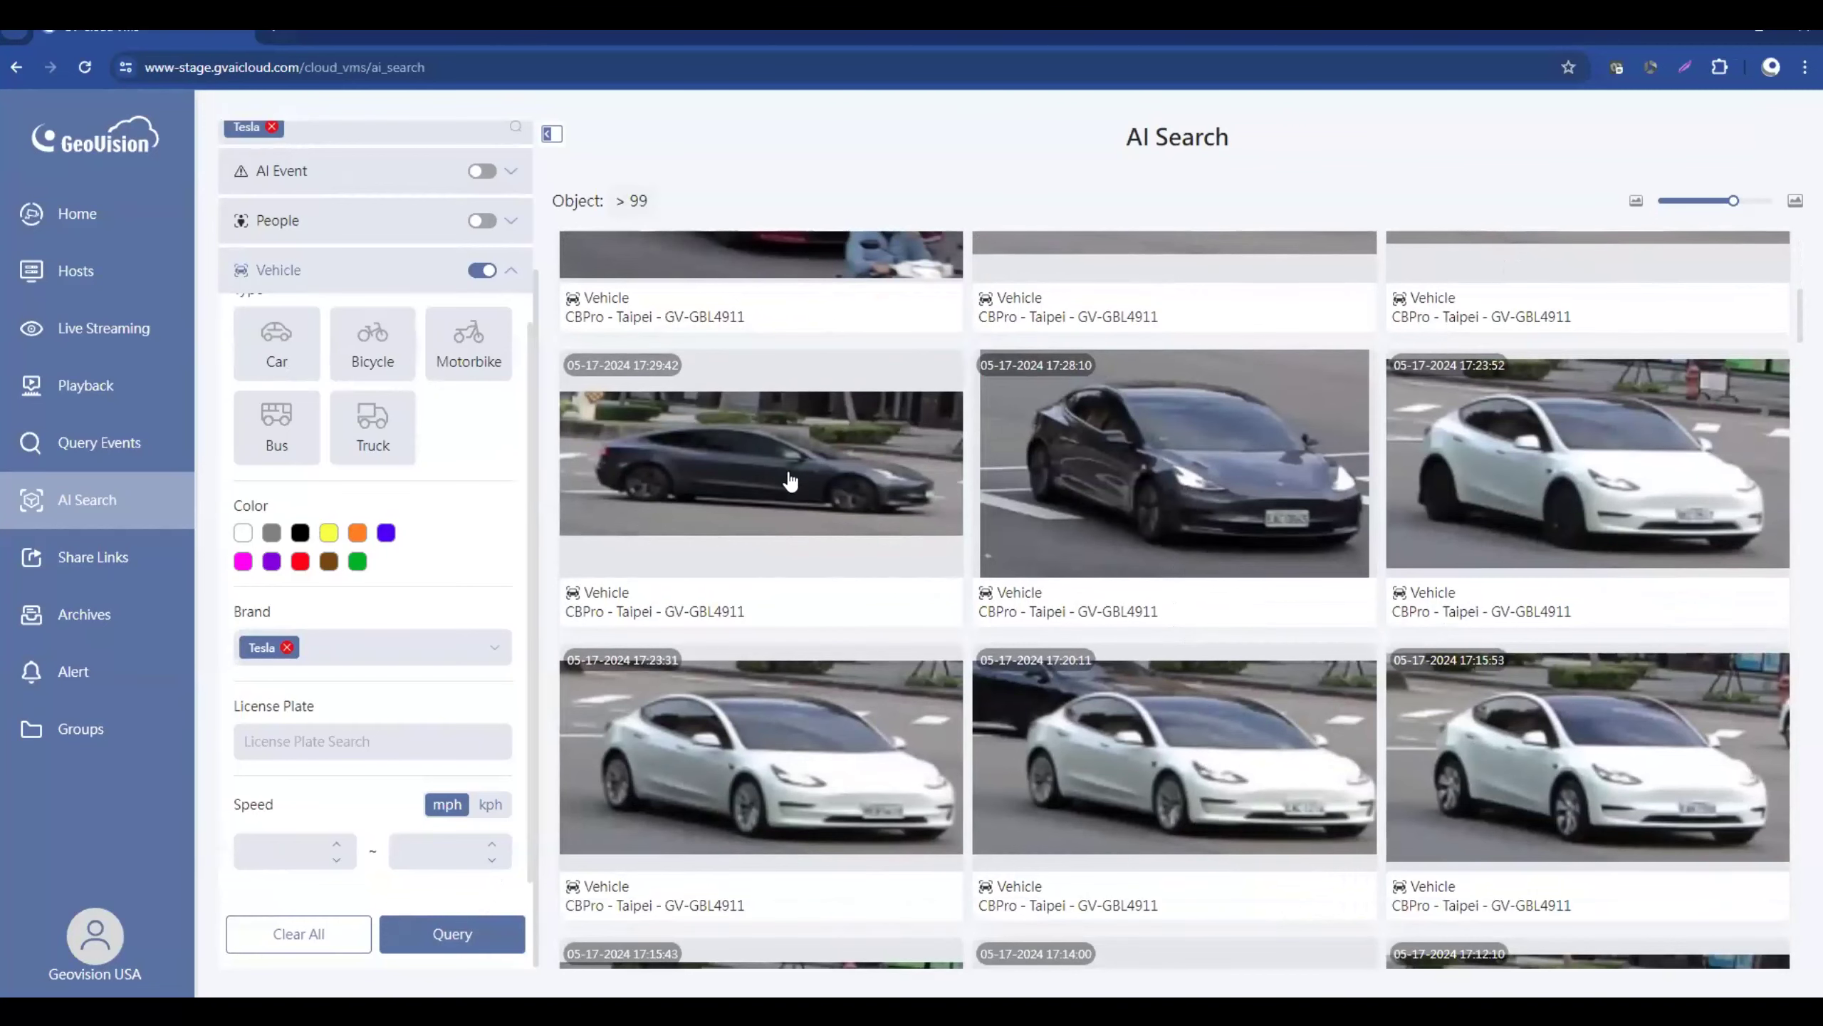
left_click(1534, 472)
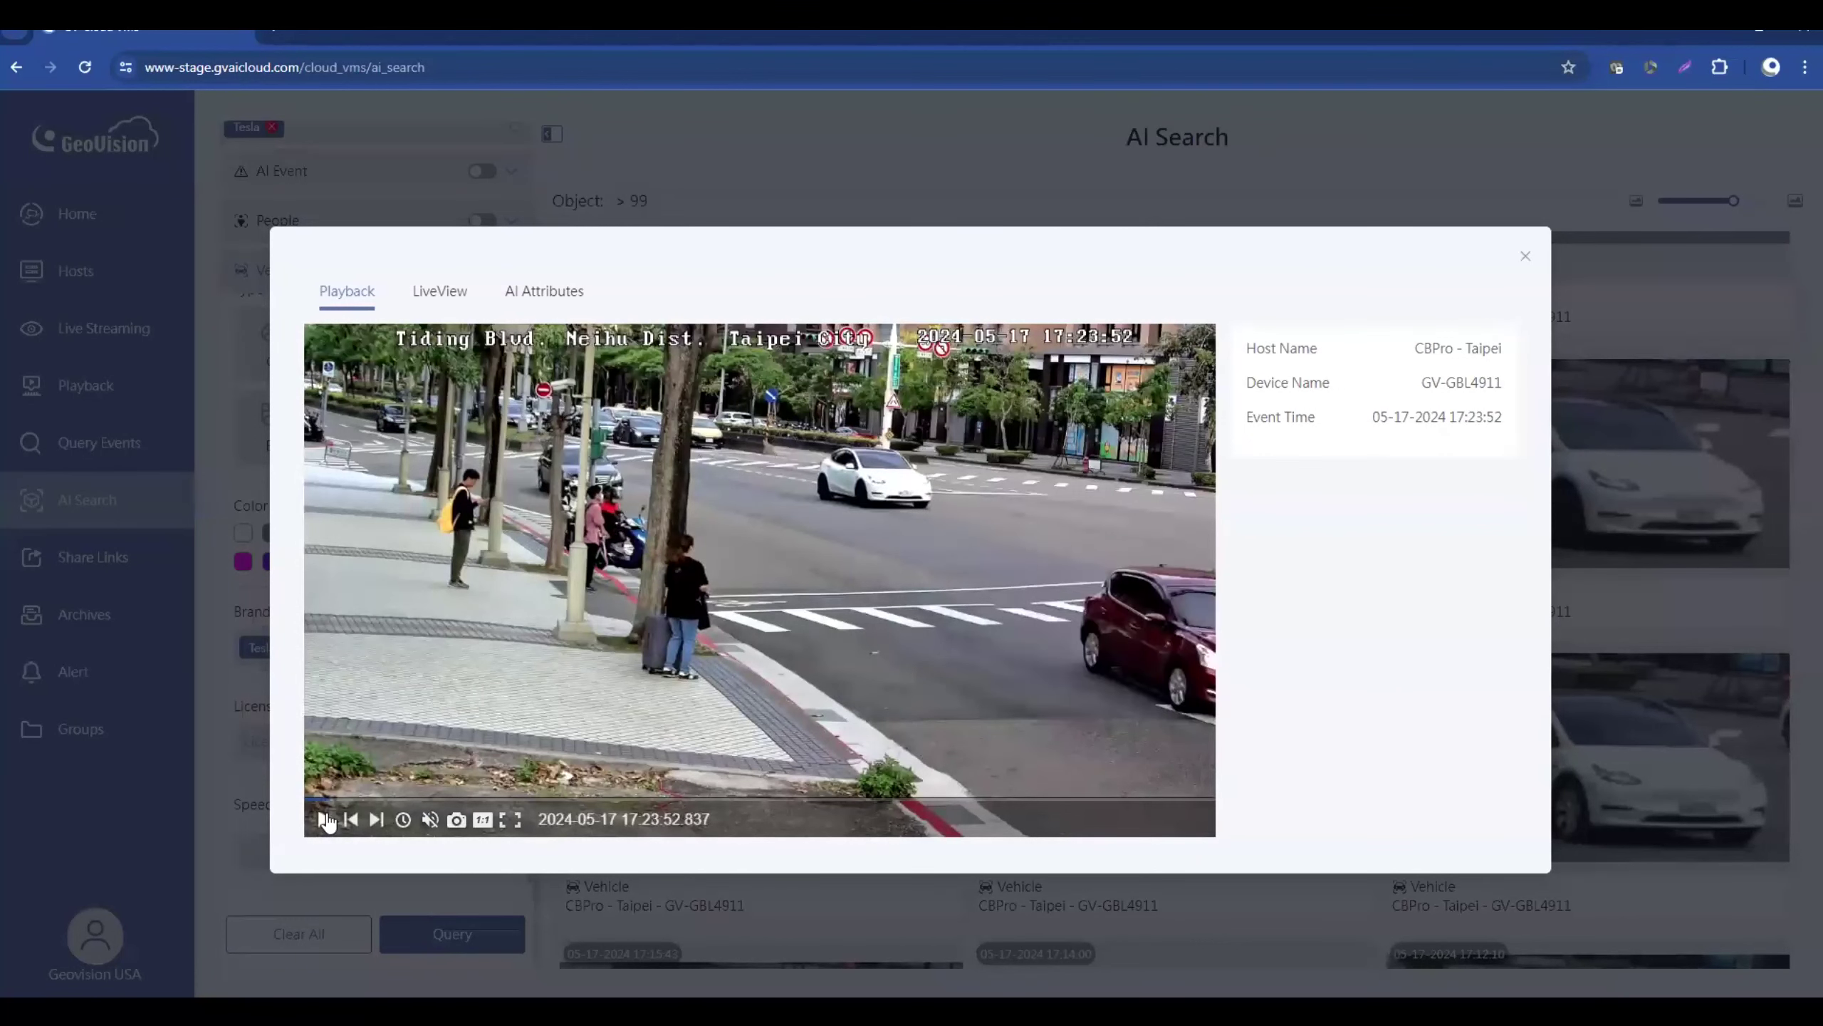
left_click(326, 820)
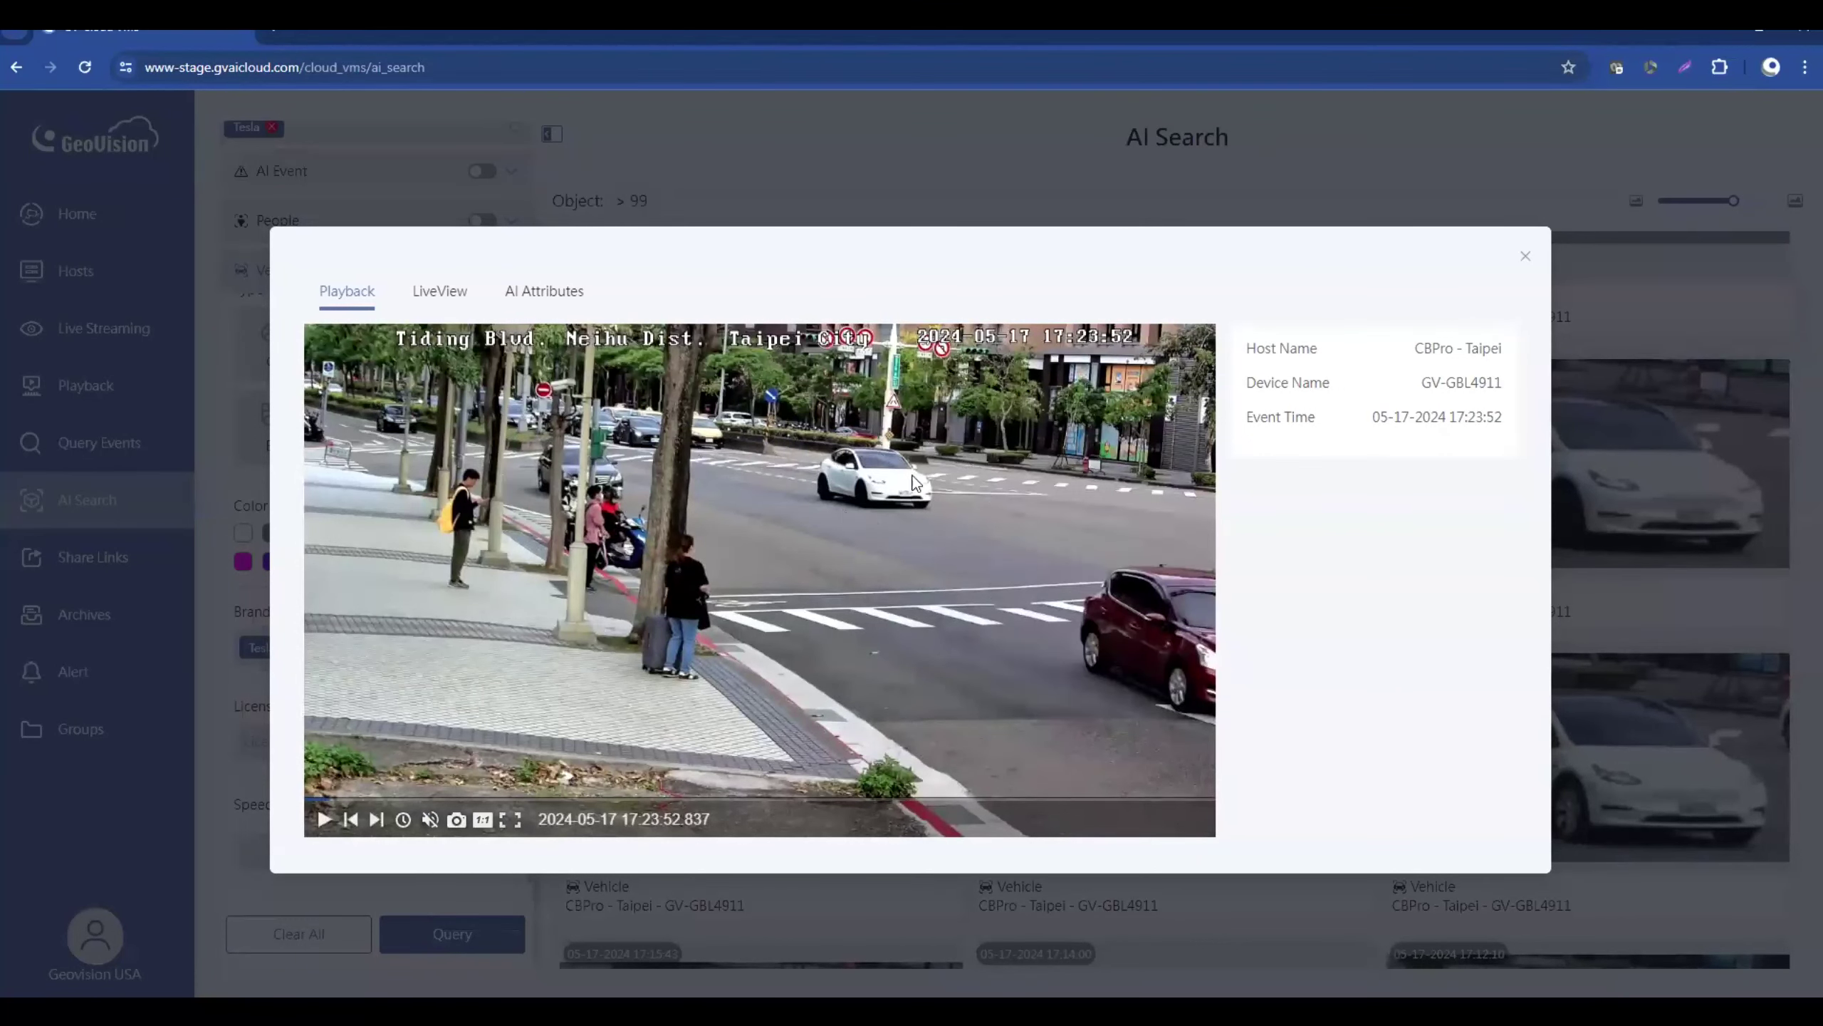